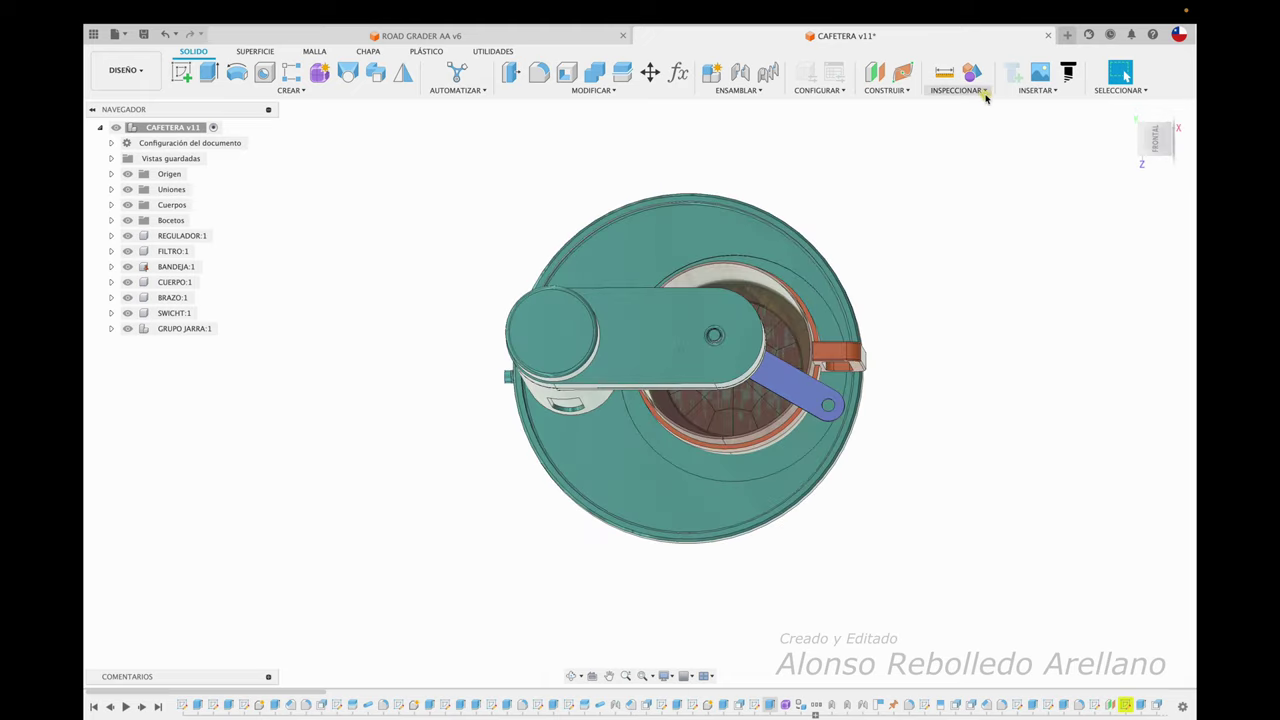
Step: Snap the coffee maker to the ViewCube top, return Home, then use Mirar a to look straight down
click(1158, 140)
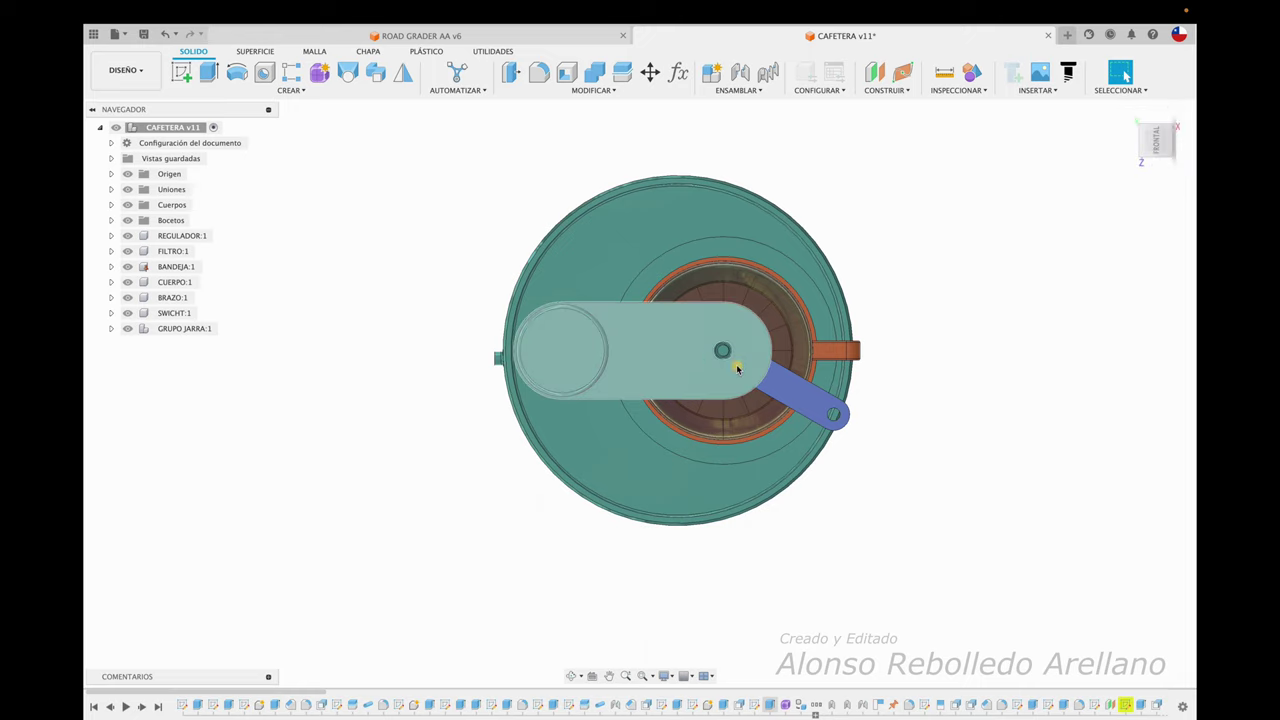
key(F6)
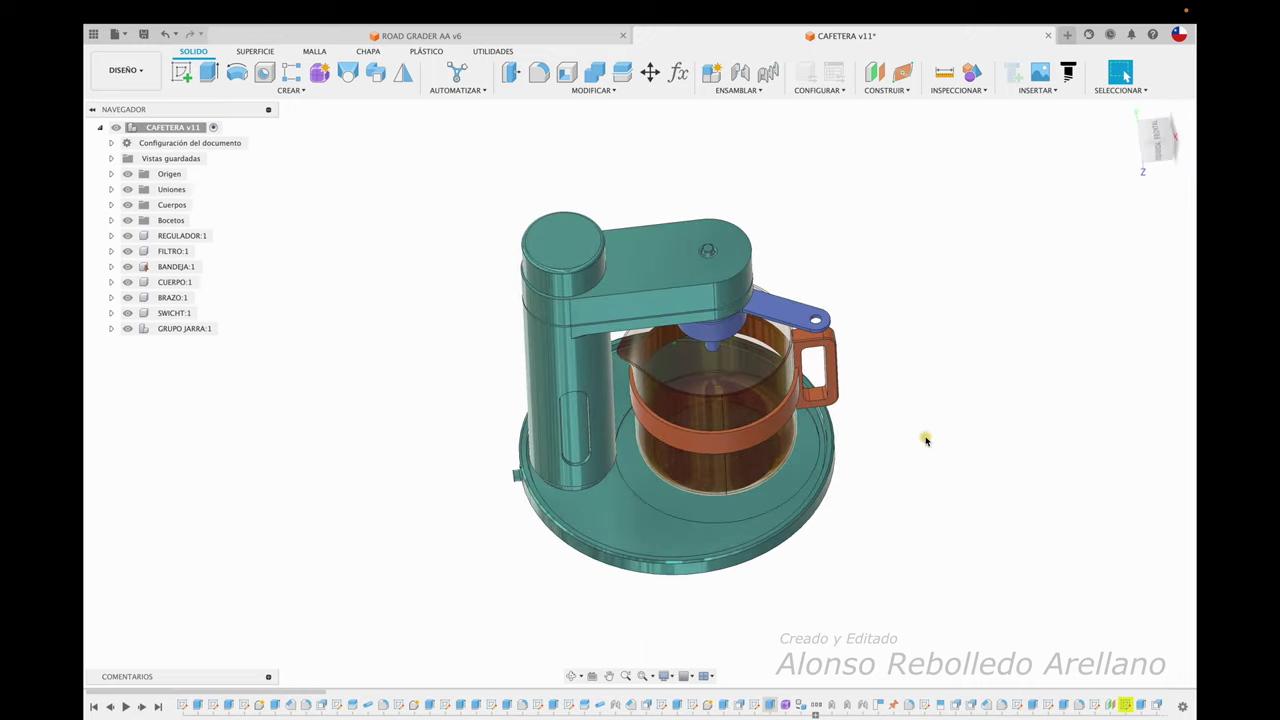
click(591, 677)
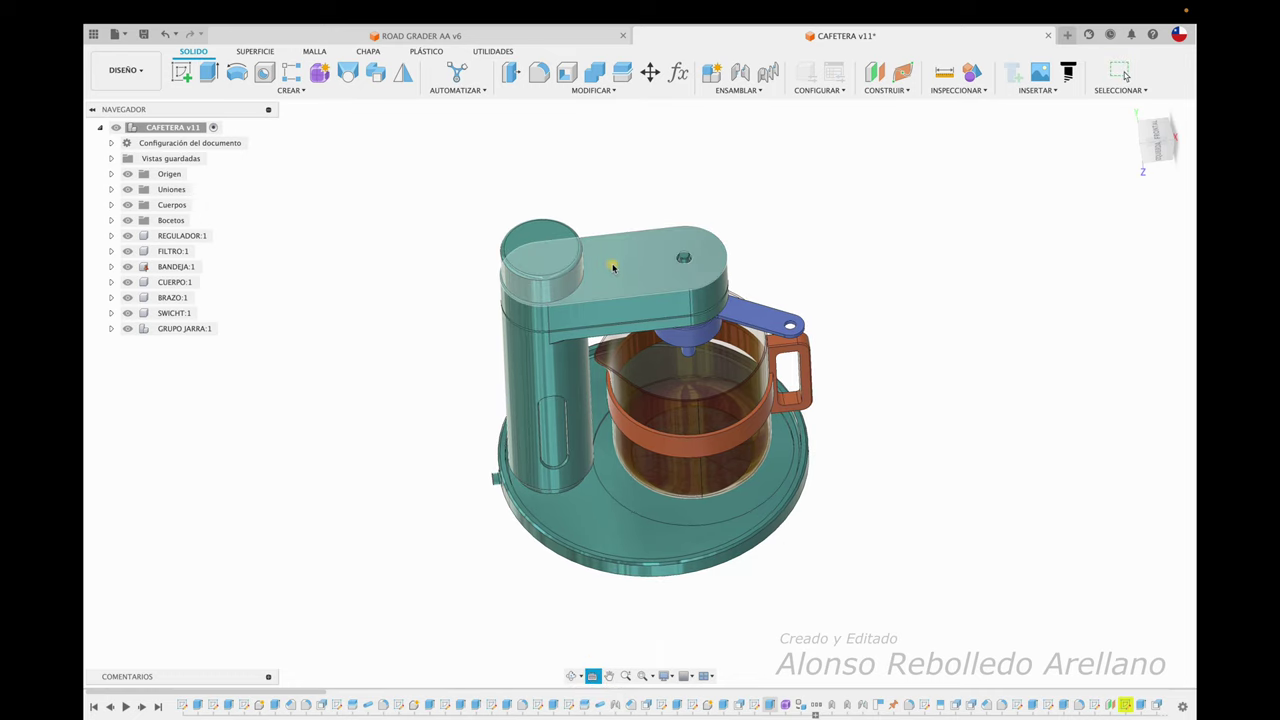
click(612, 263)
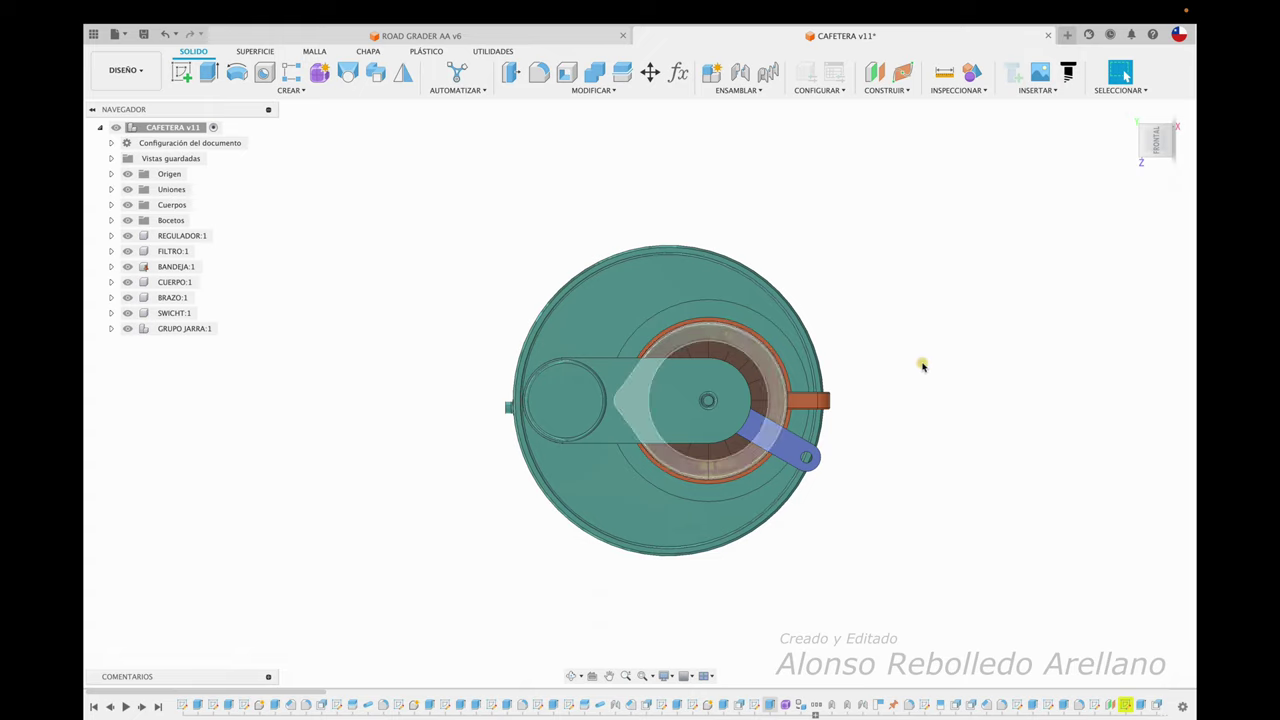
mouse_move(1158, 140)
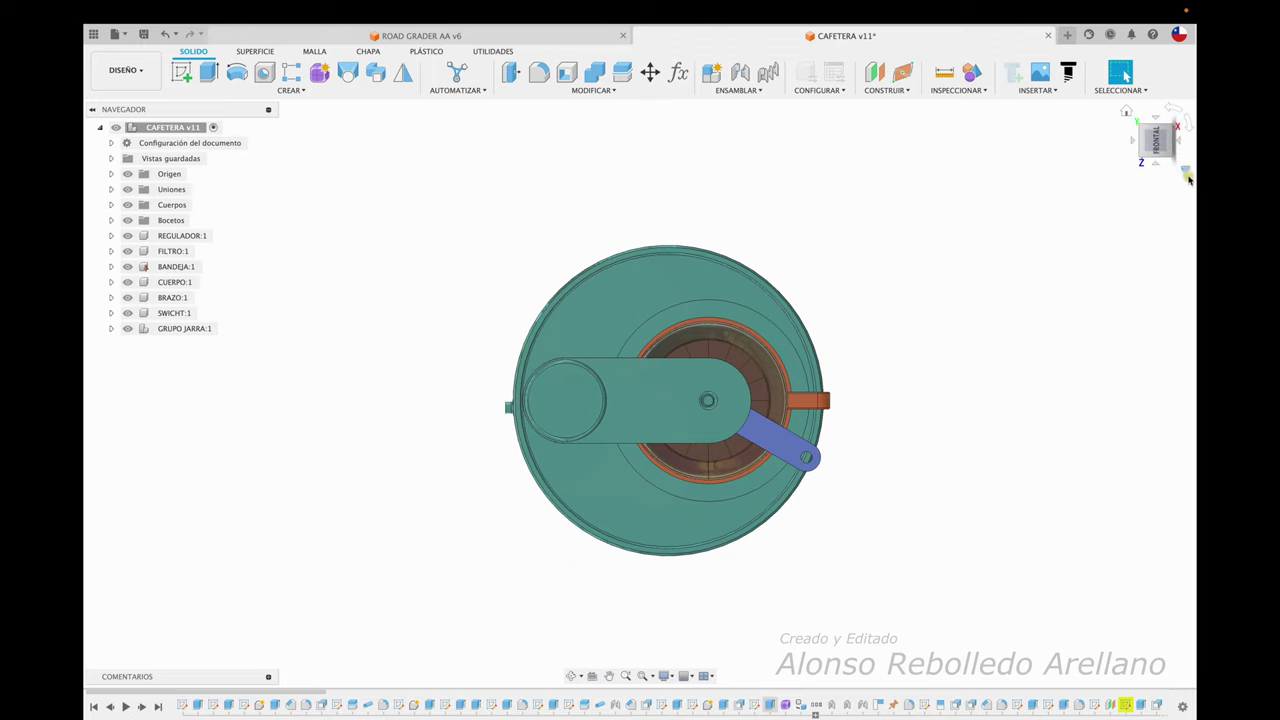
Step: Set the top-down view as the Arriba view and the orbited side-on view as Frontal
click(1185, 172)
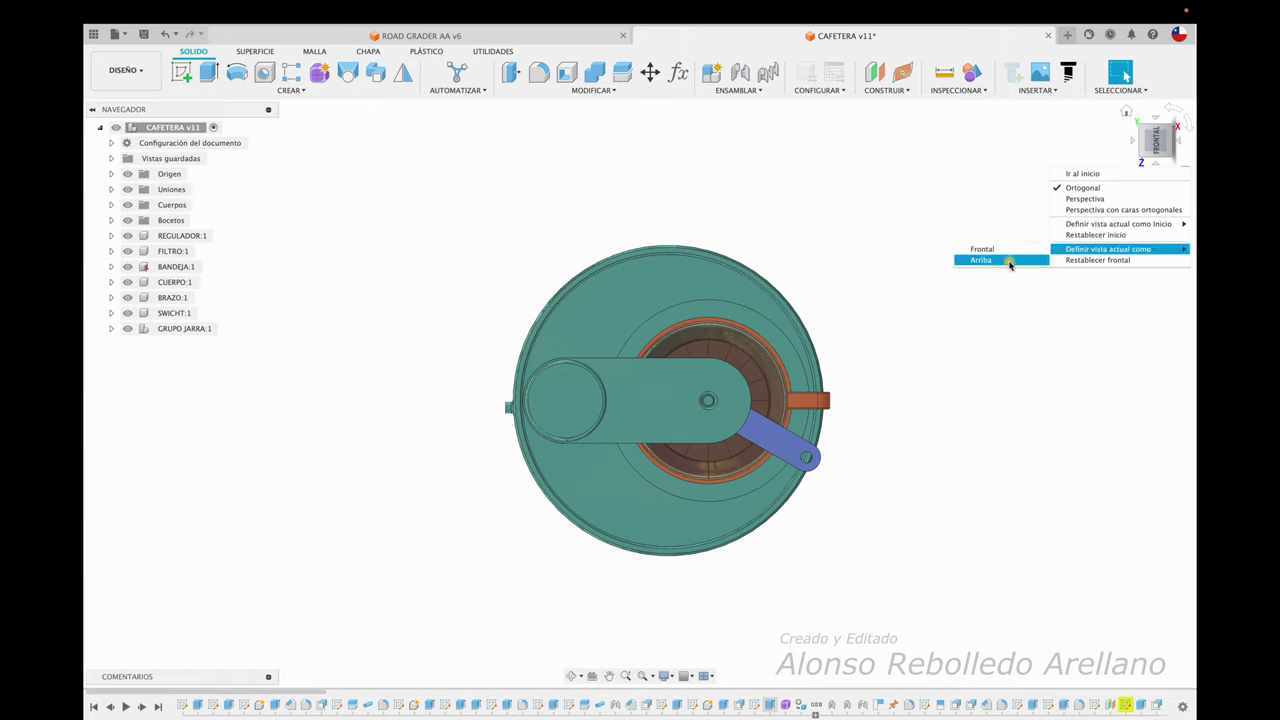
click(1004, 261)
key(F6)
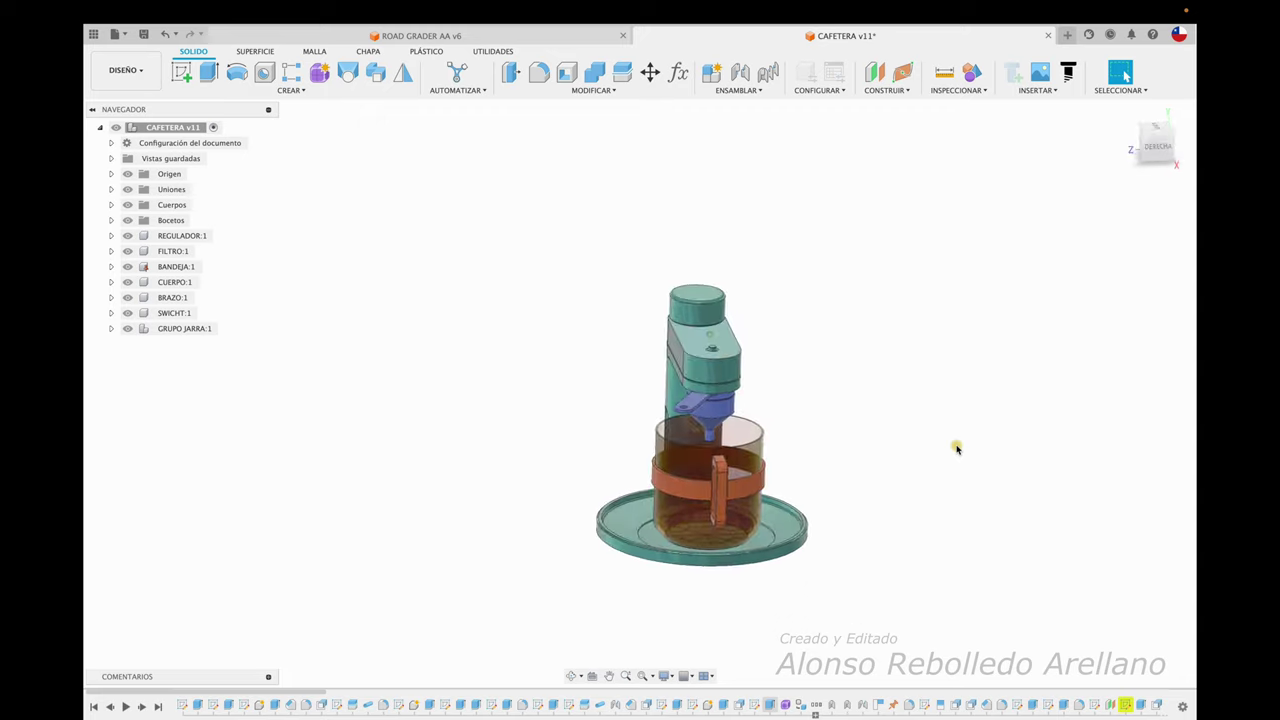
shift+middle_drag(957, 449, 693, 540)
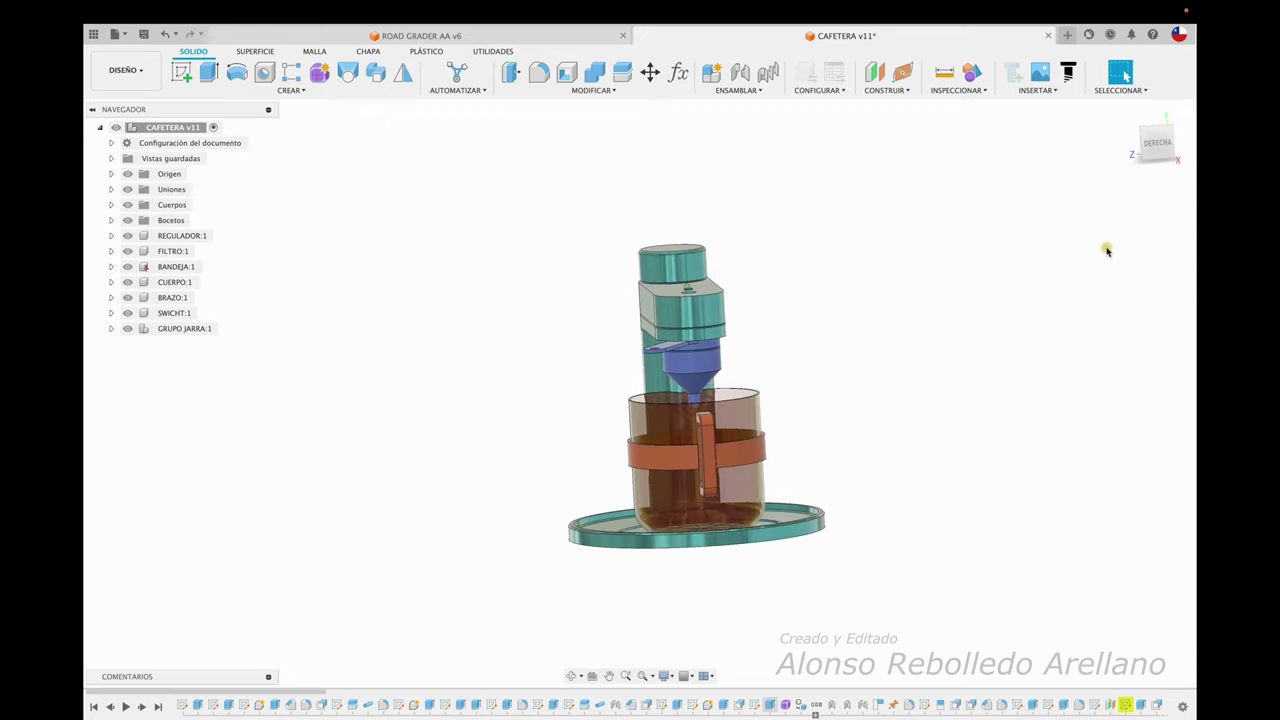
mouse_move(1155, 145)
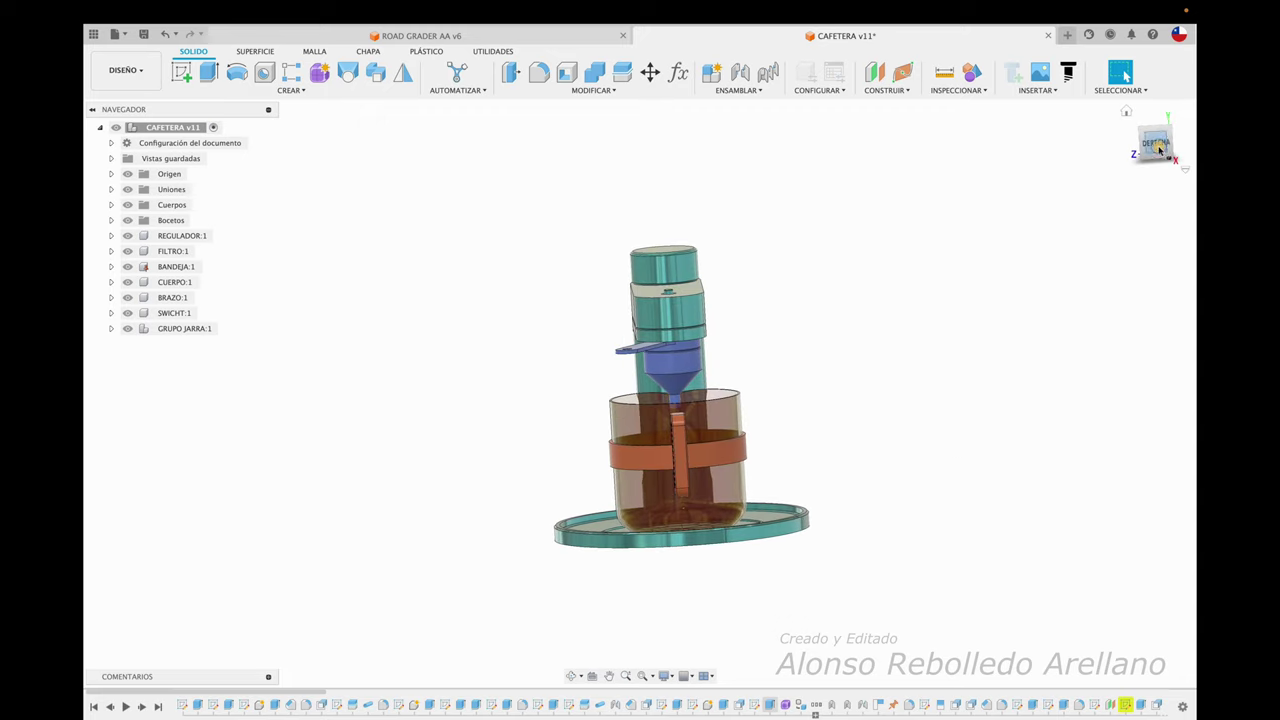
click(1157, 146)
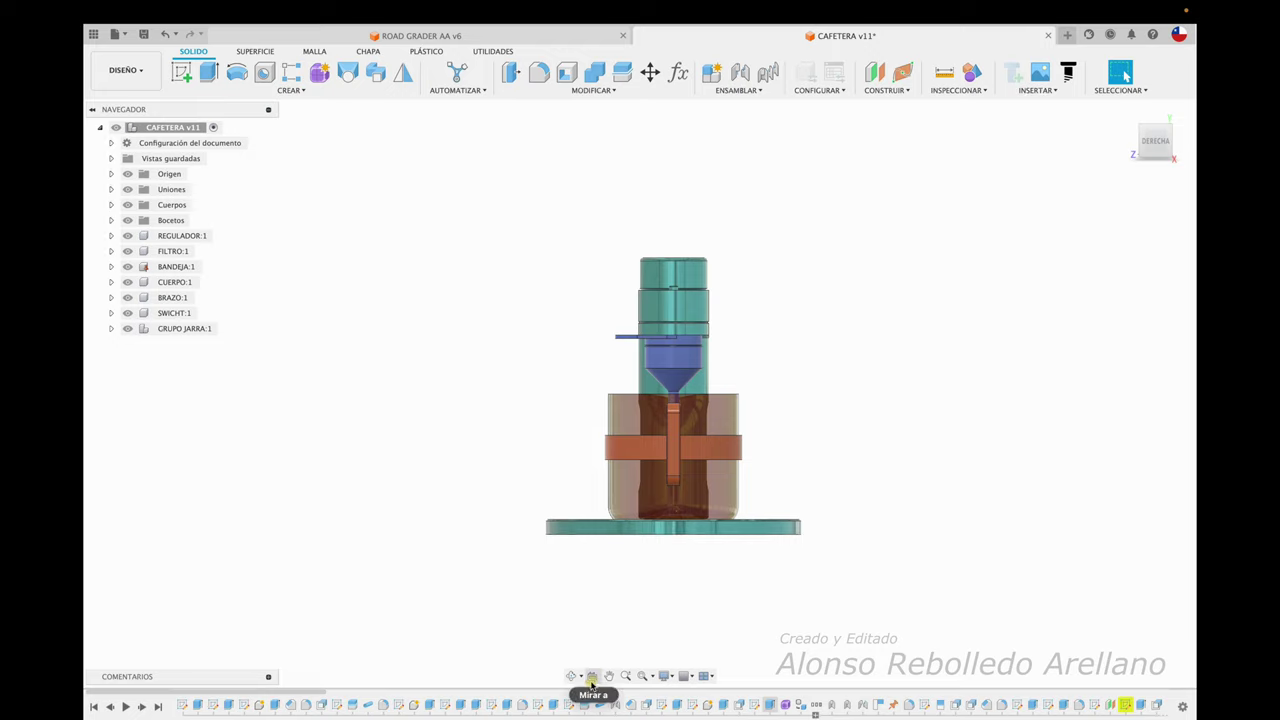
click(1185, 172)
mouse_move(1110, 250)
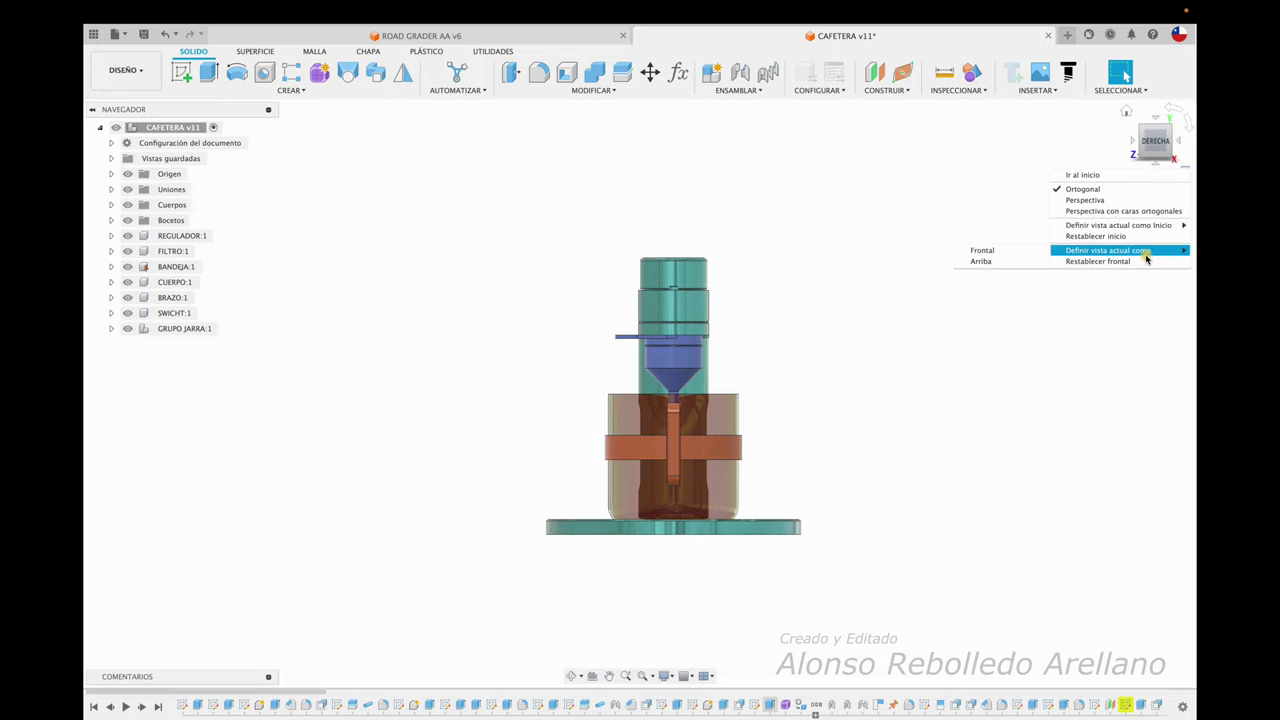
click(1006, 251)
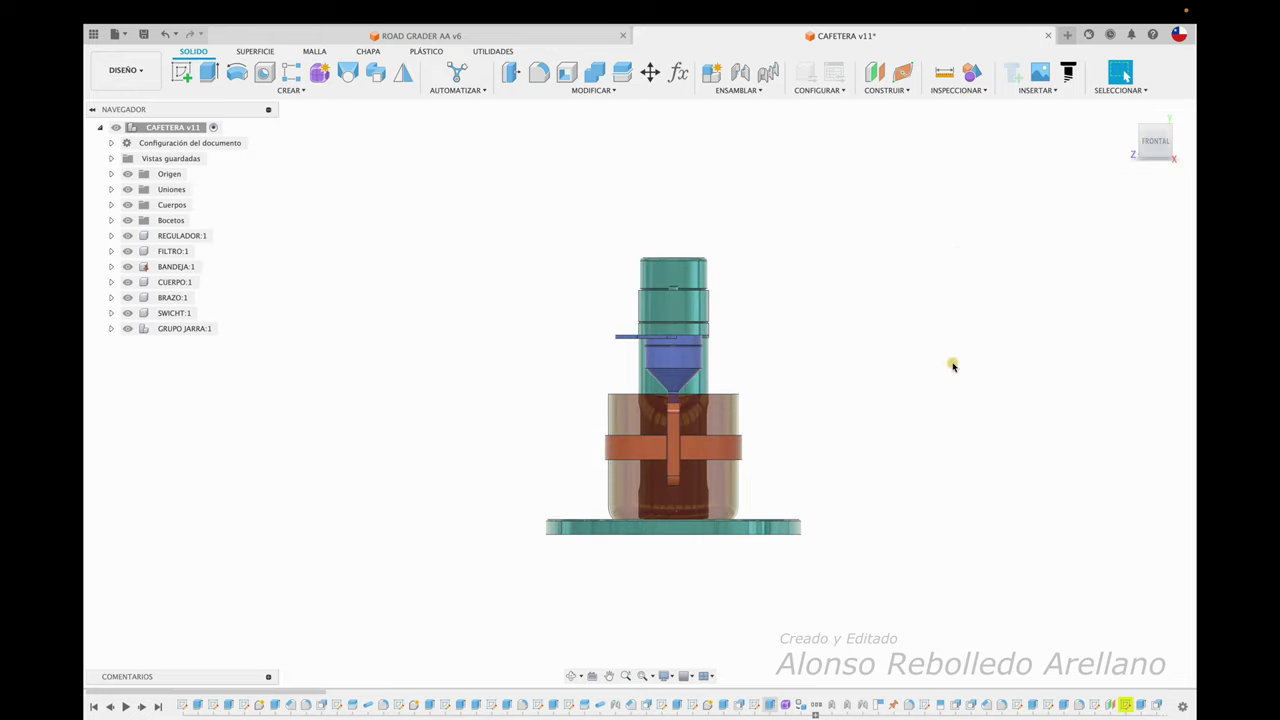
Step: Check the left, front and top ViewCube faces, then orbit from Home to a lower oblique view
click(1158, 142)
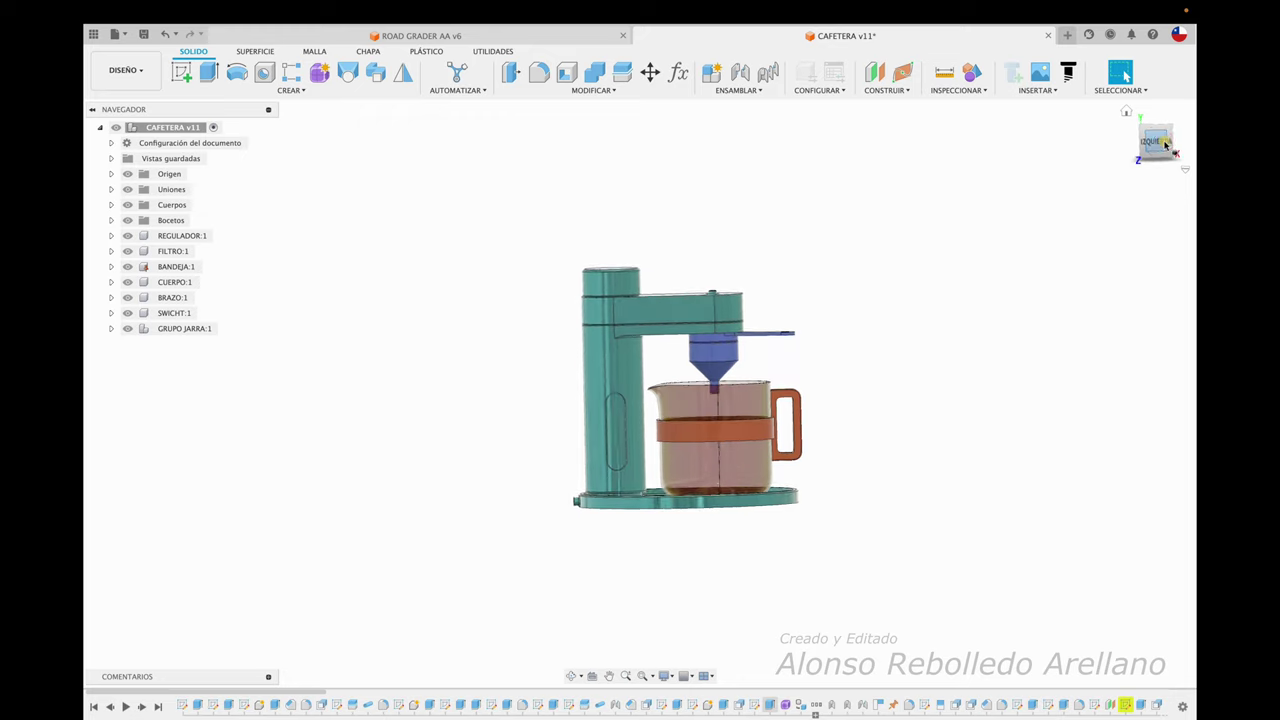
drag(1183, 167, 1151, 152)
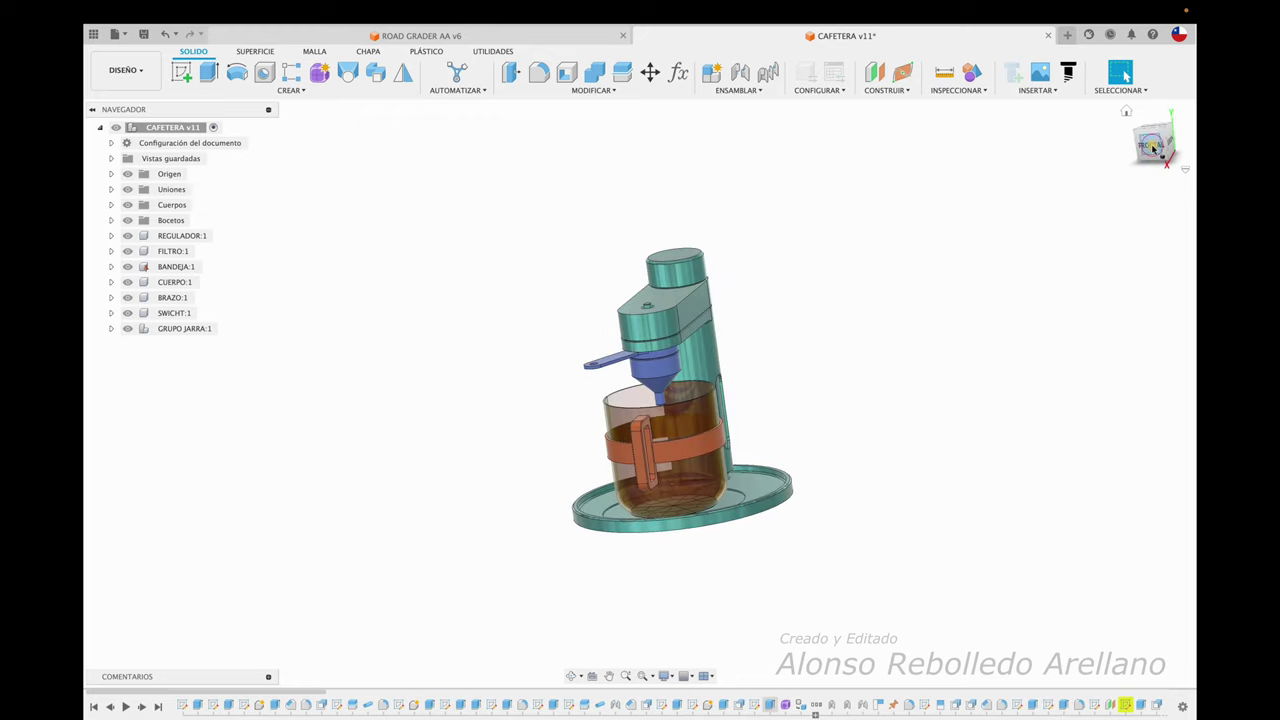
click(1153, 148)
click(1165, 130)
click(1161, 136)
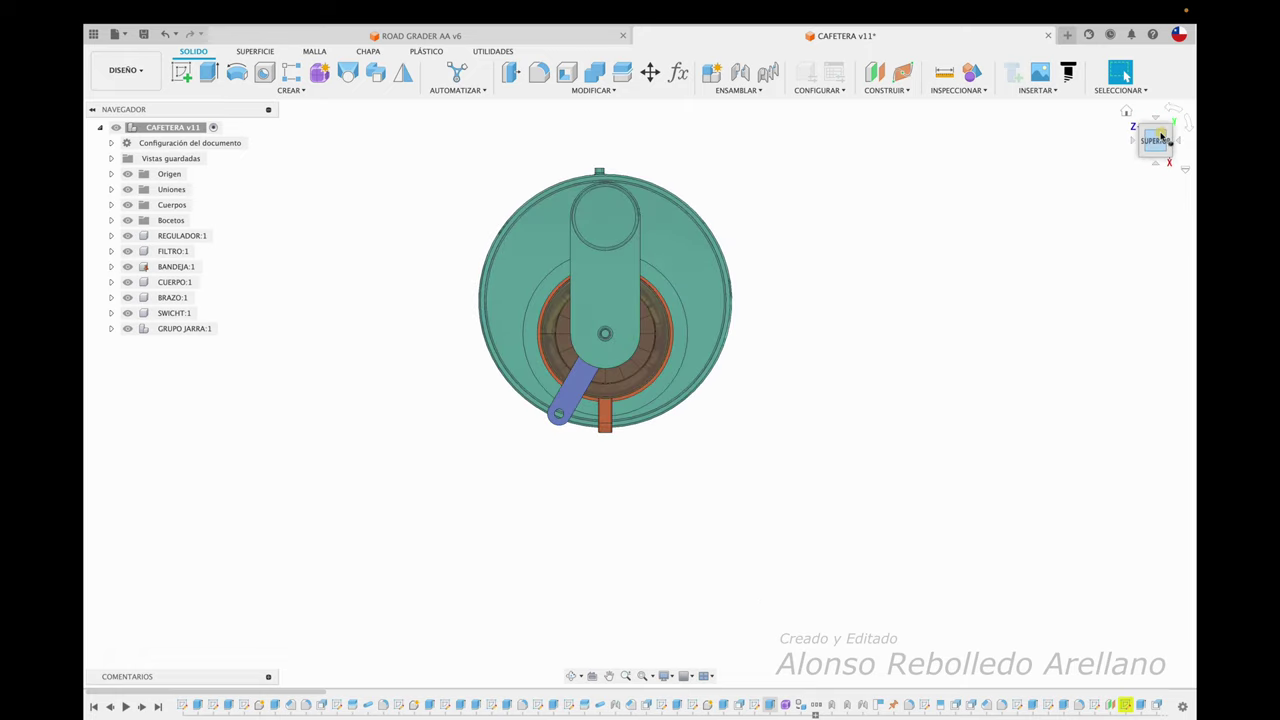
drag(1161, 136, 1158, 153)
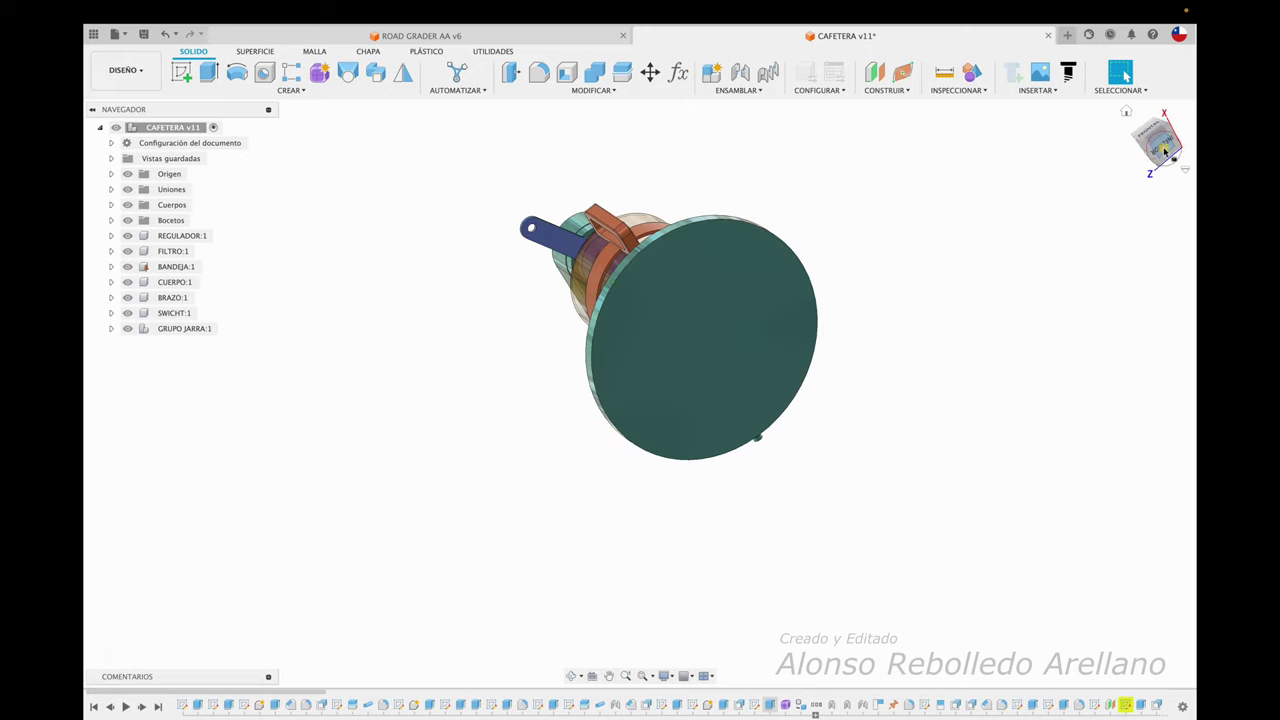
click(1163, 150)
key(F6)
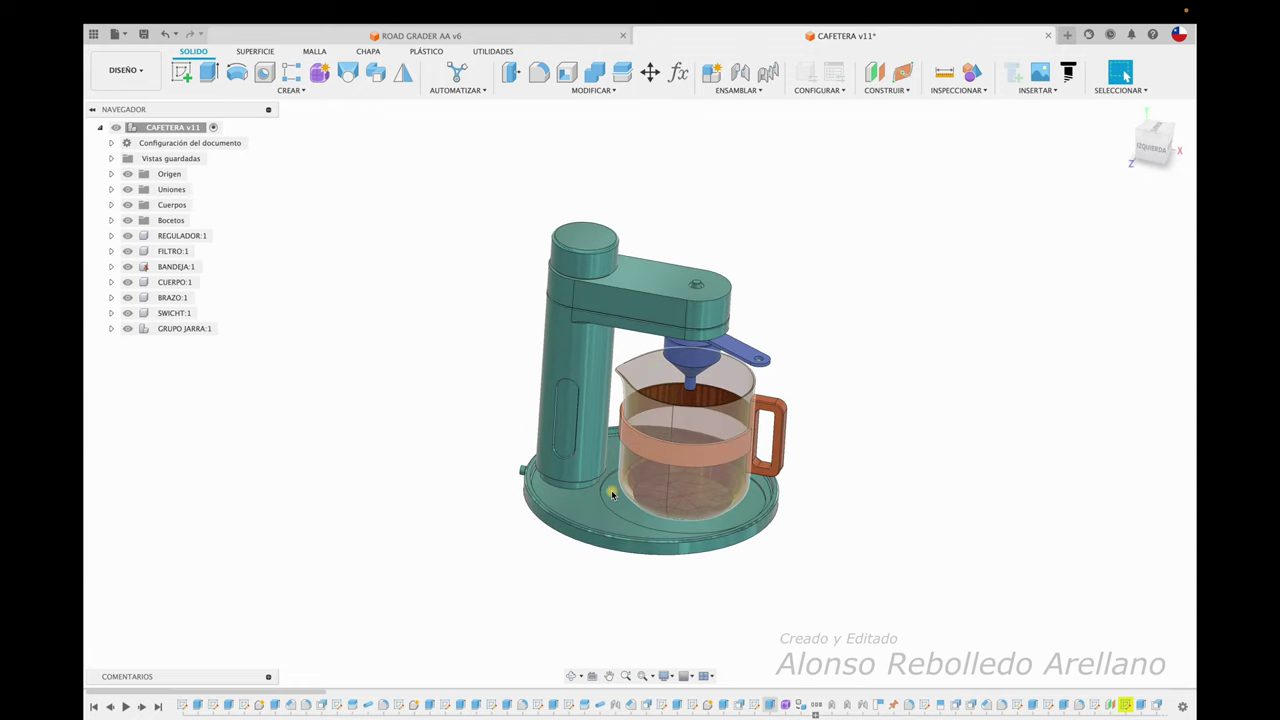
shift+middle_drag(487, 320, 463, 425)
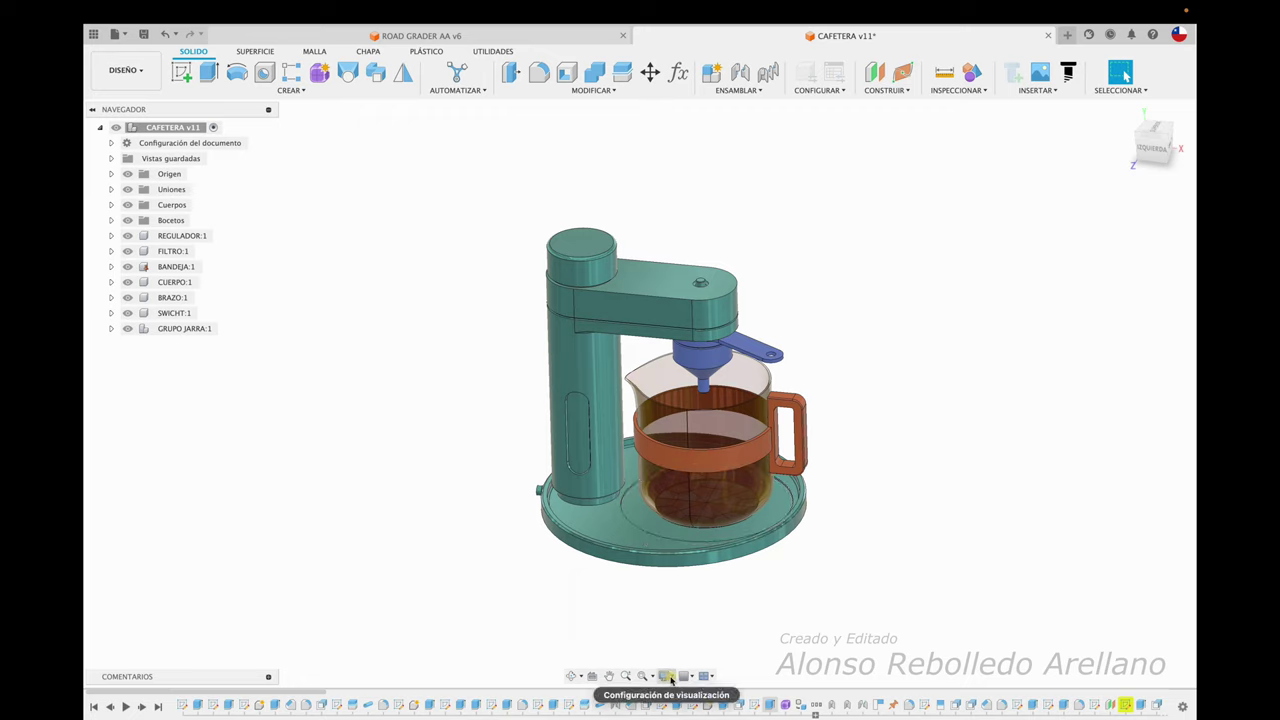
Step: Change the camera projection, then create and finish a sketch on the arm's top face
click(664, 676)
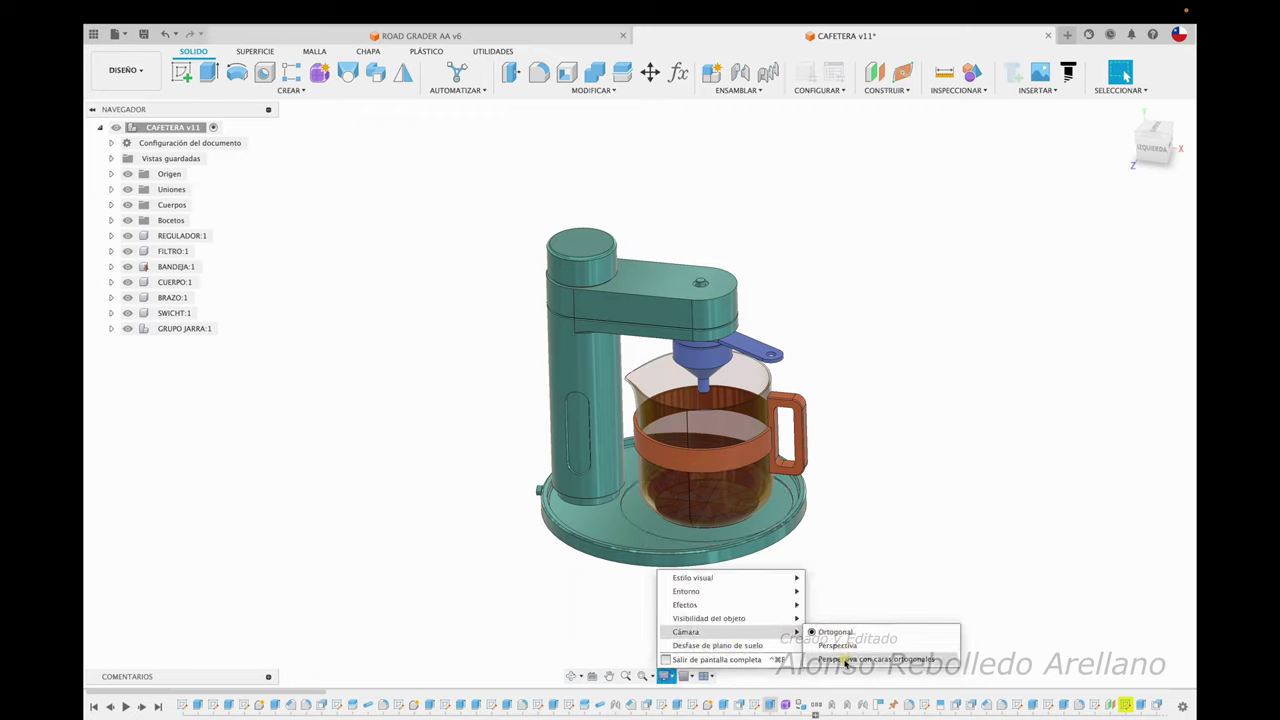
click(846, 660)
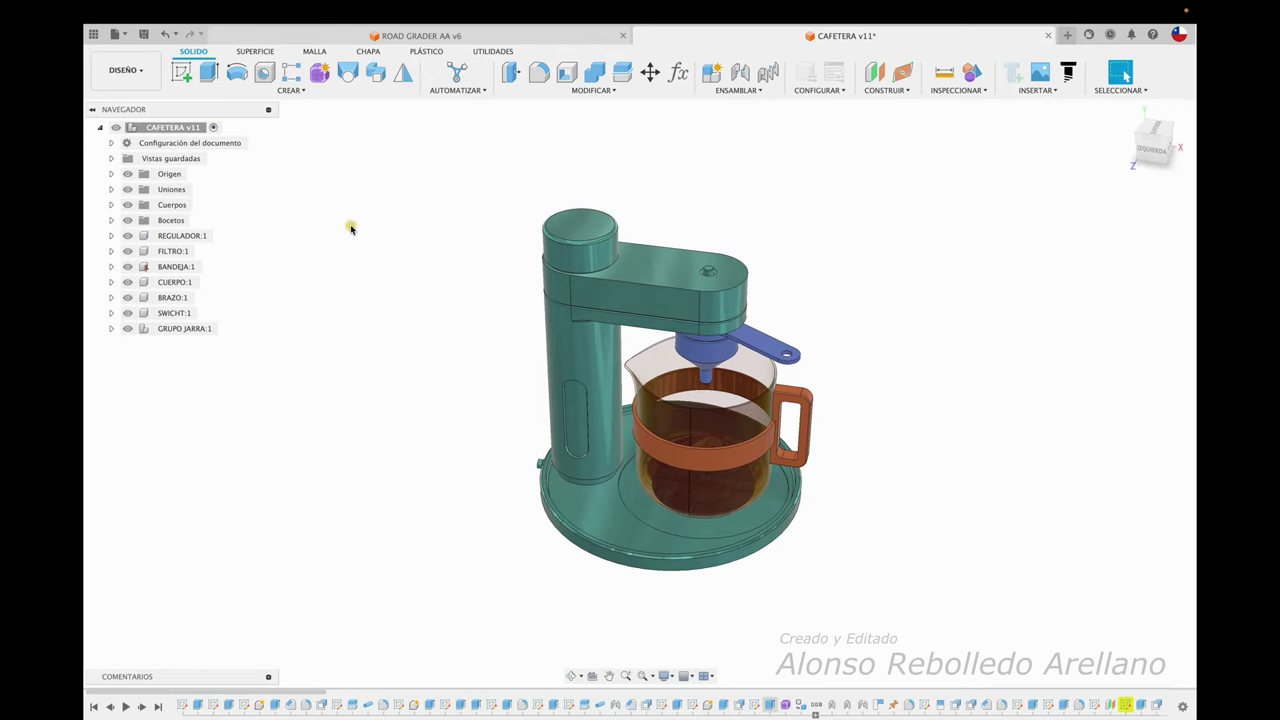
click(181, 71)
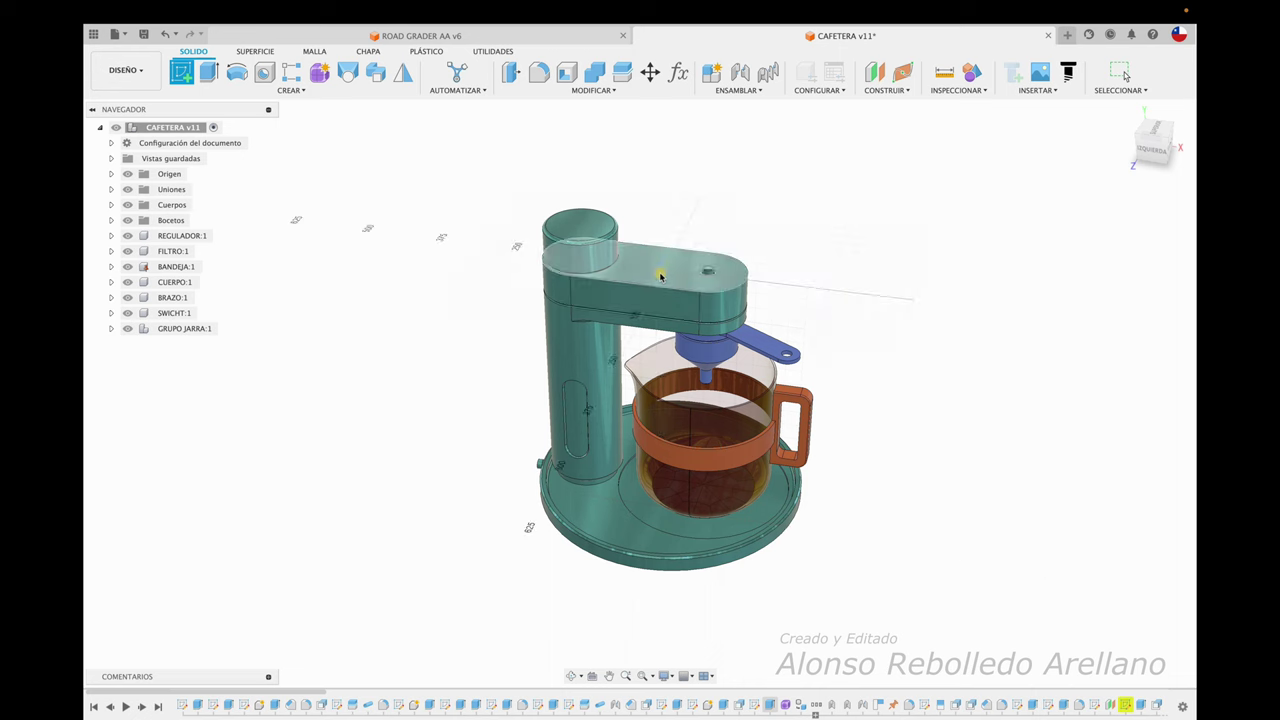
click(662, 276)
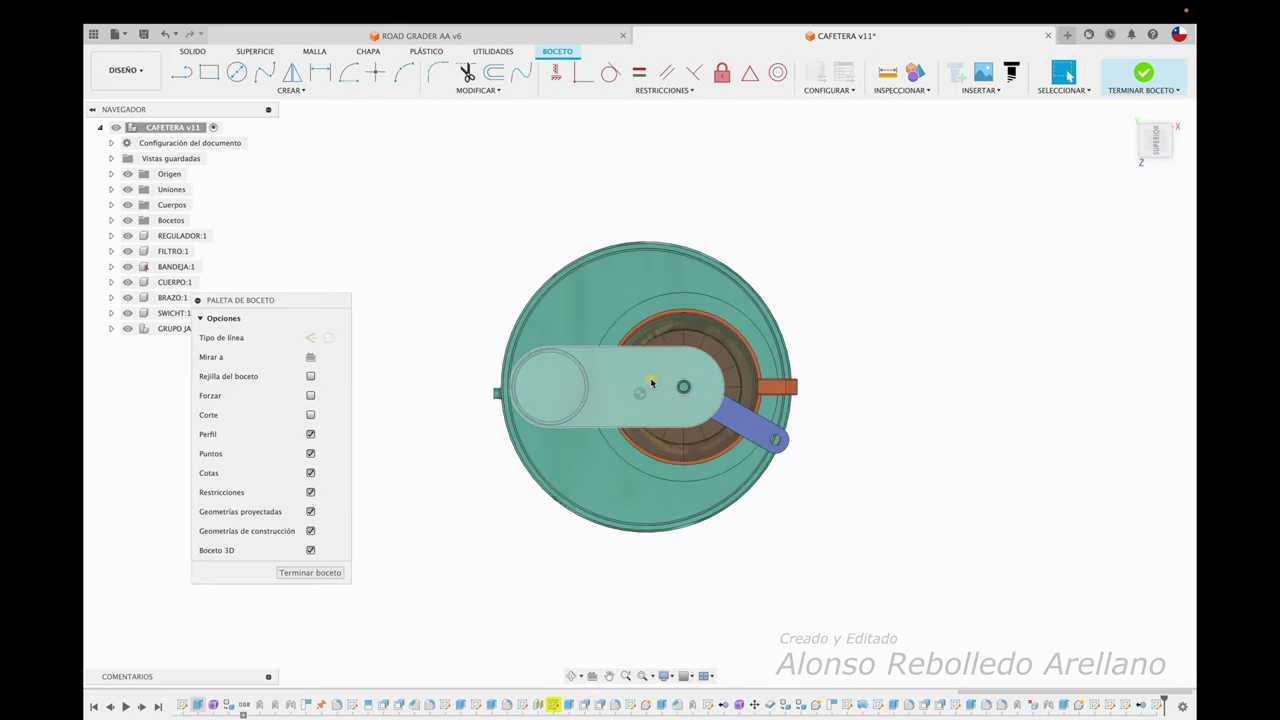
click(1142, 72)
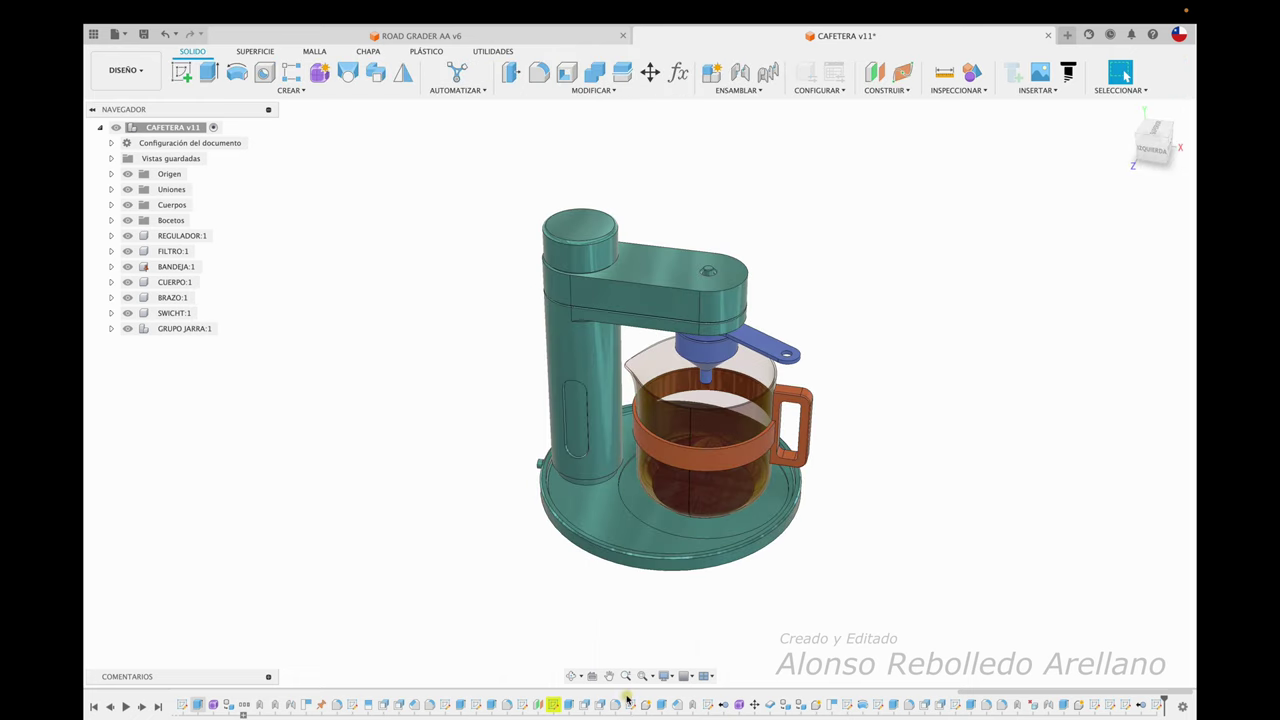
Step: Toggle the camera between perspective and orthographic, ending on perspective projection
click(665, 676)
mouse_move(700, 632)
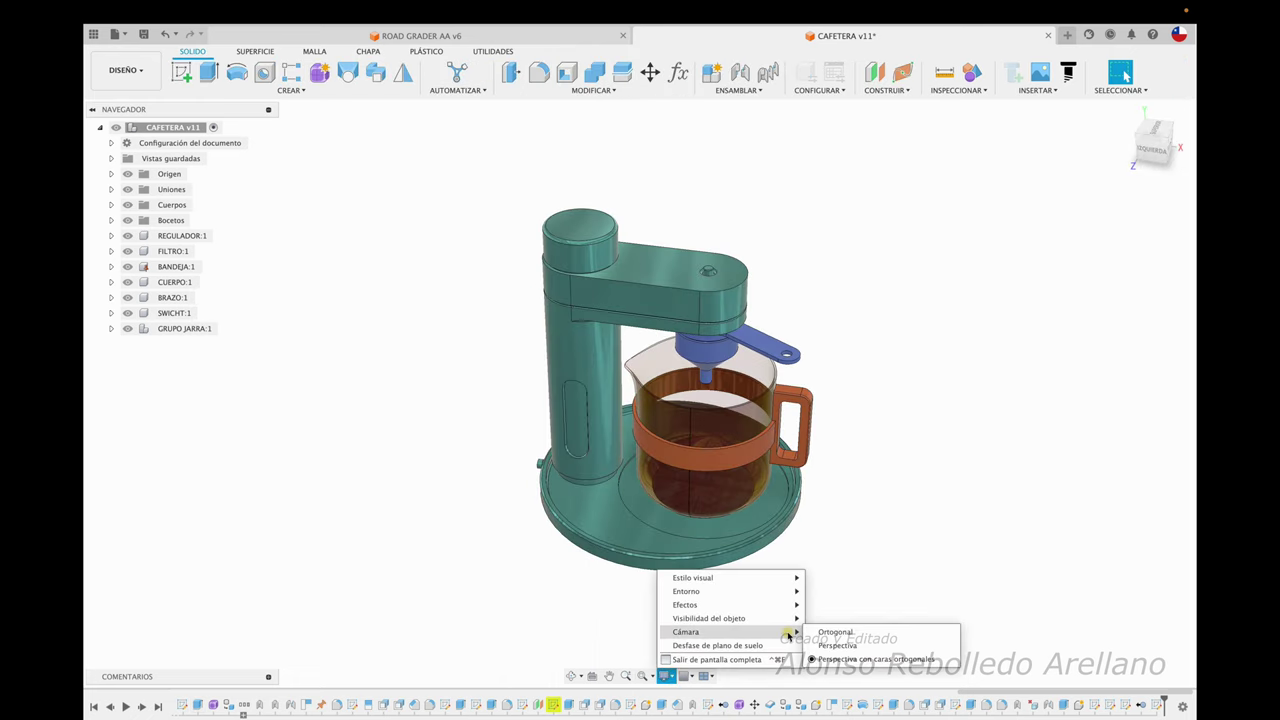
click(824, 646)
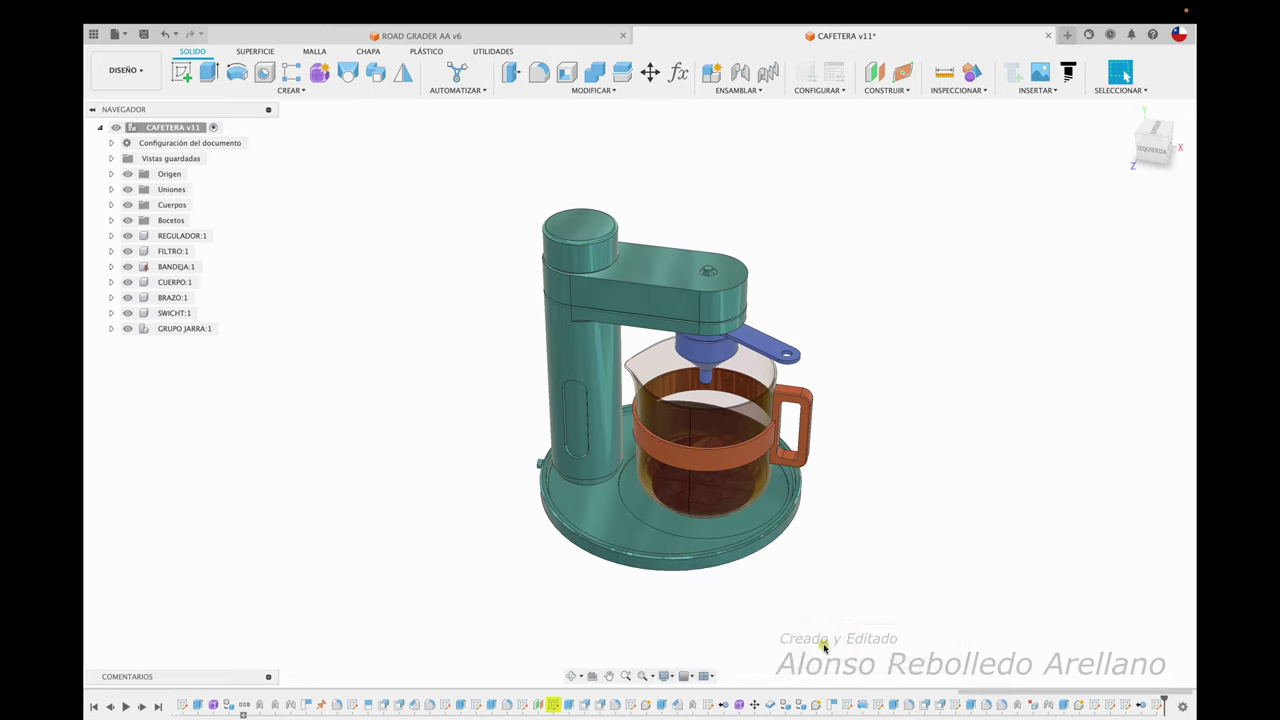
click(665, 676)
mouse_move(730, 632)
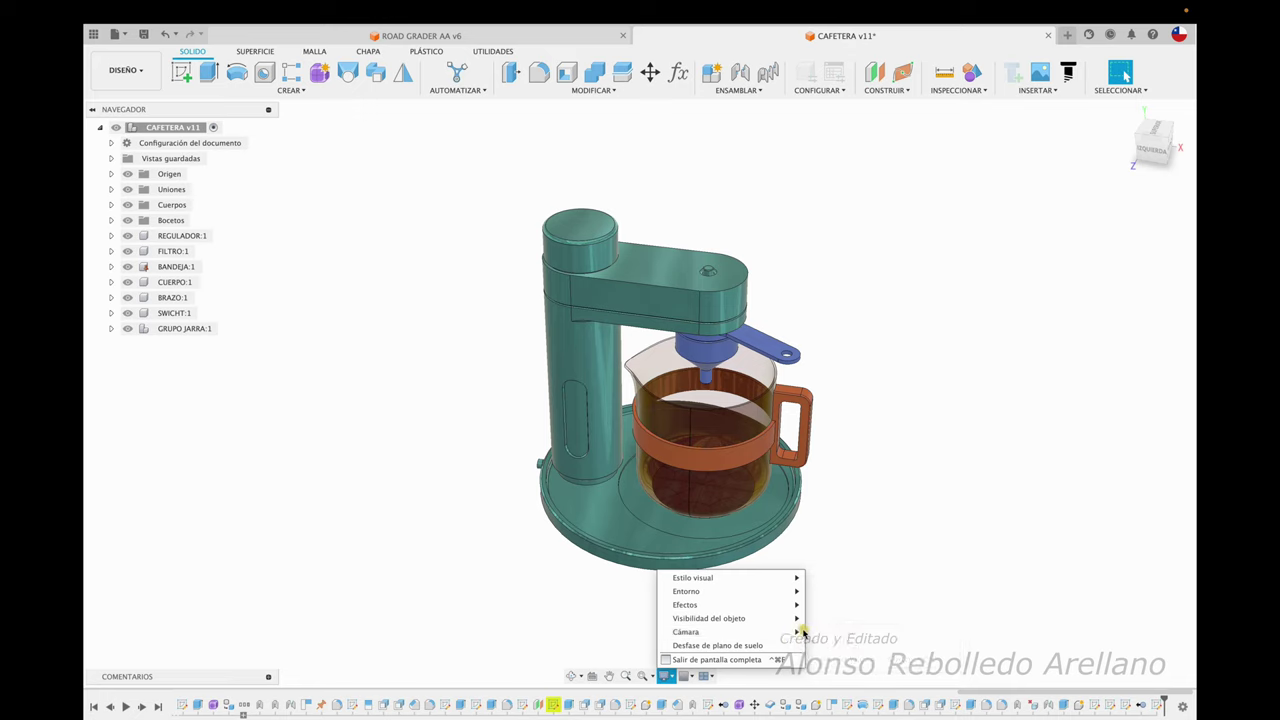
click(832, 632)
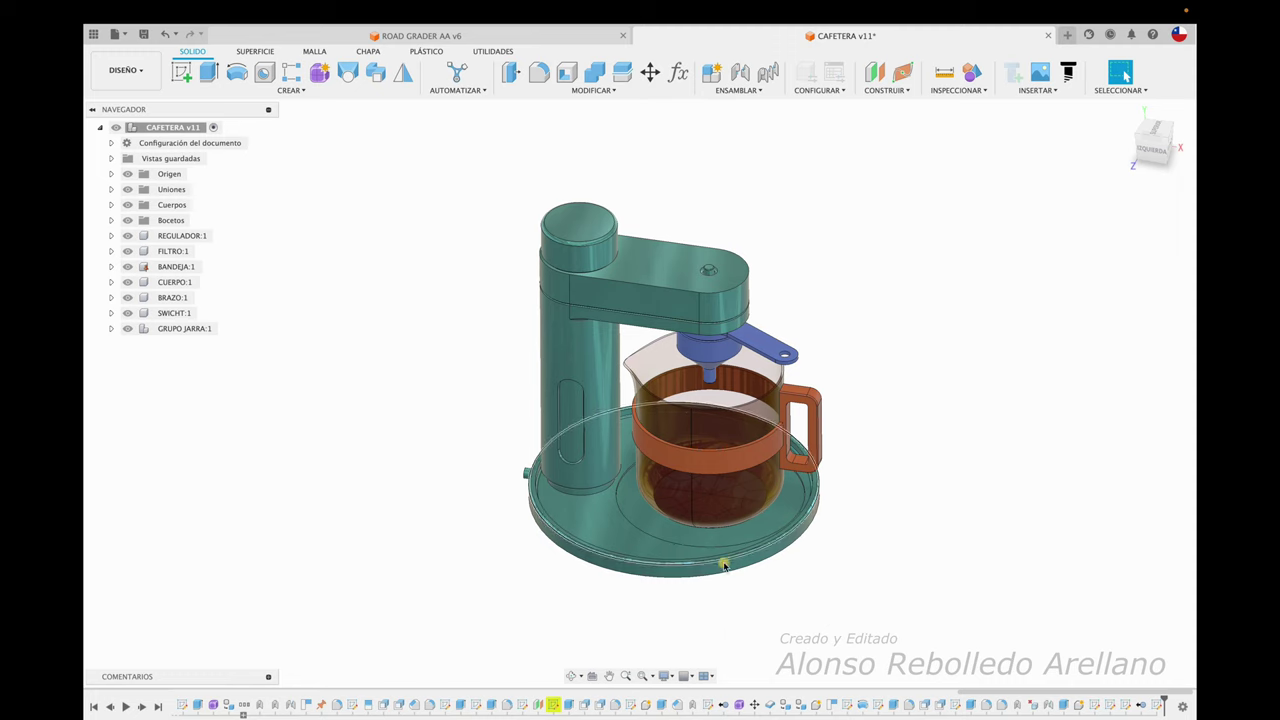
click(667, 676)
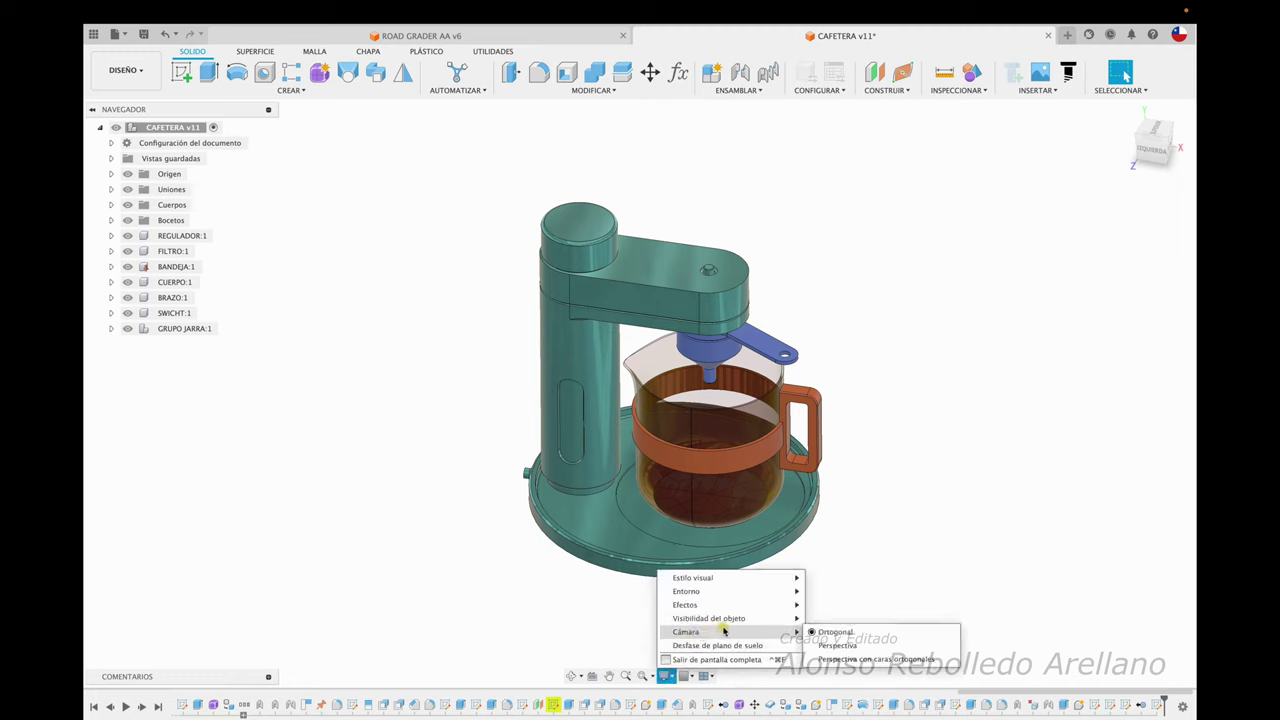
click(822, 646)
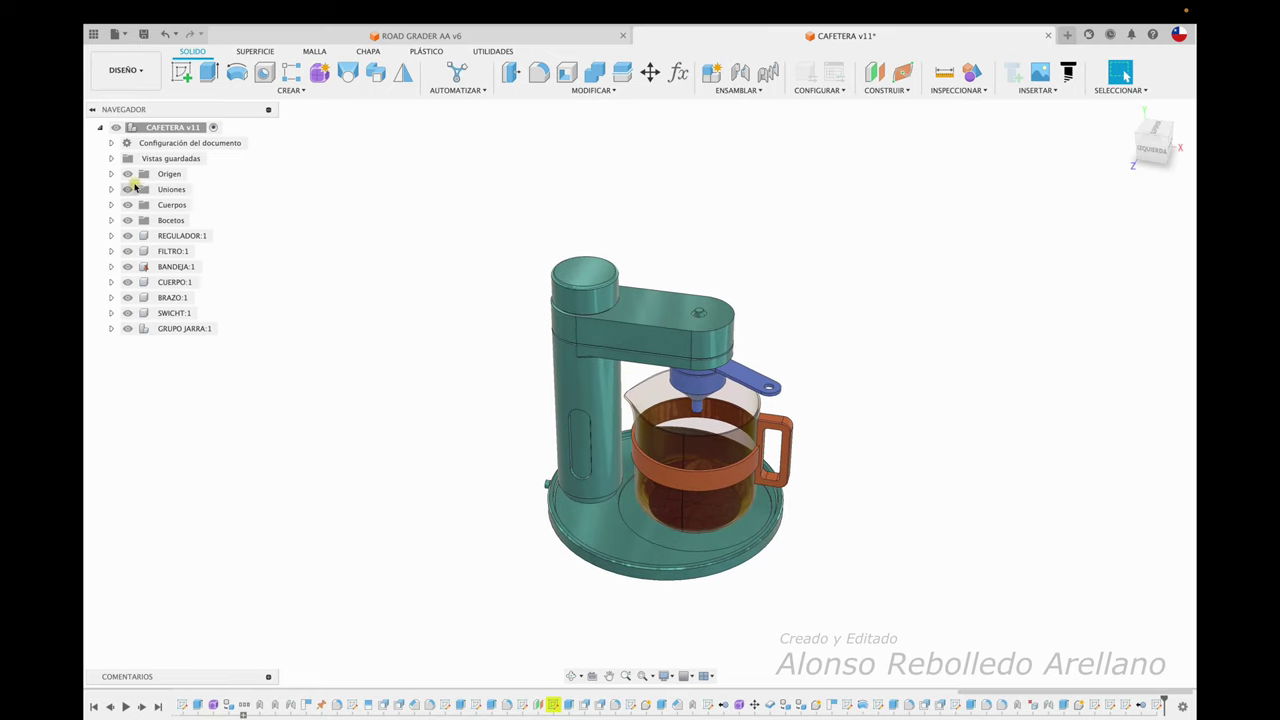
Step: Preview the ARRIBA, FRONTAL, DERECHA and Inicio saved views
click(111, 158)
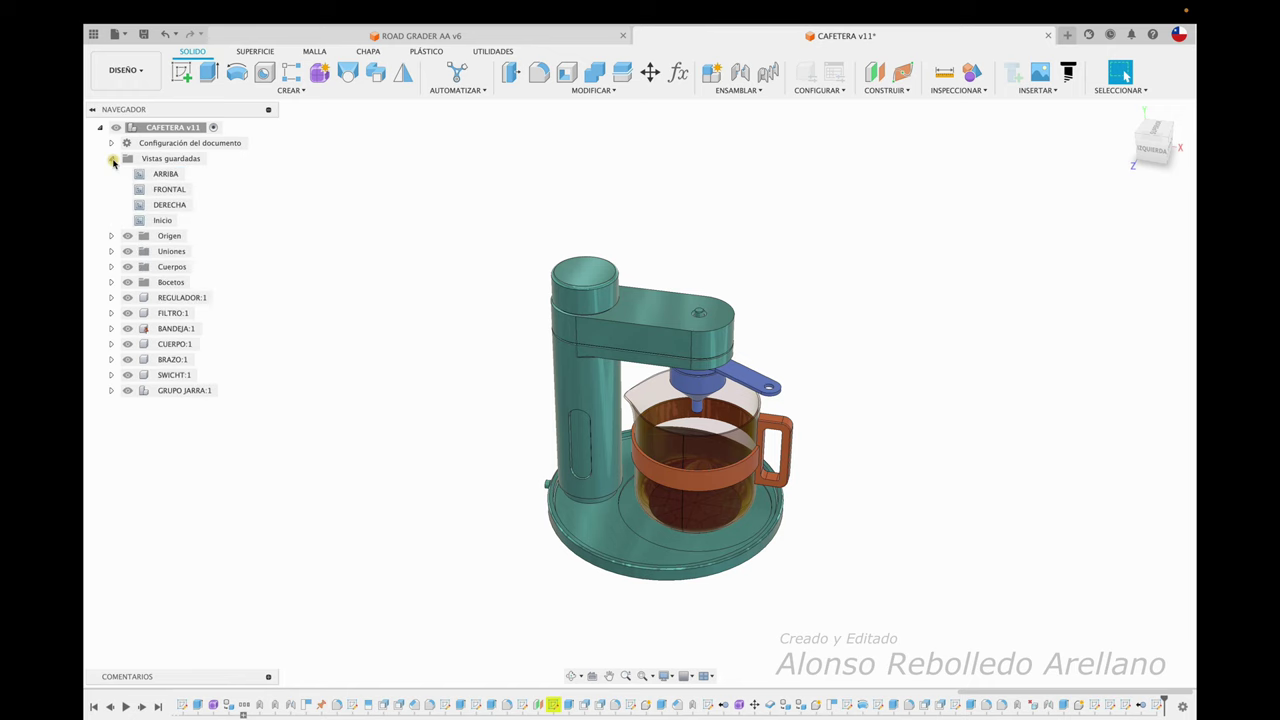
double_click(166, 176)
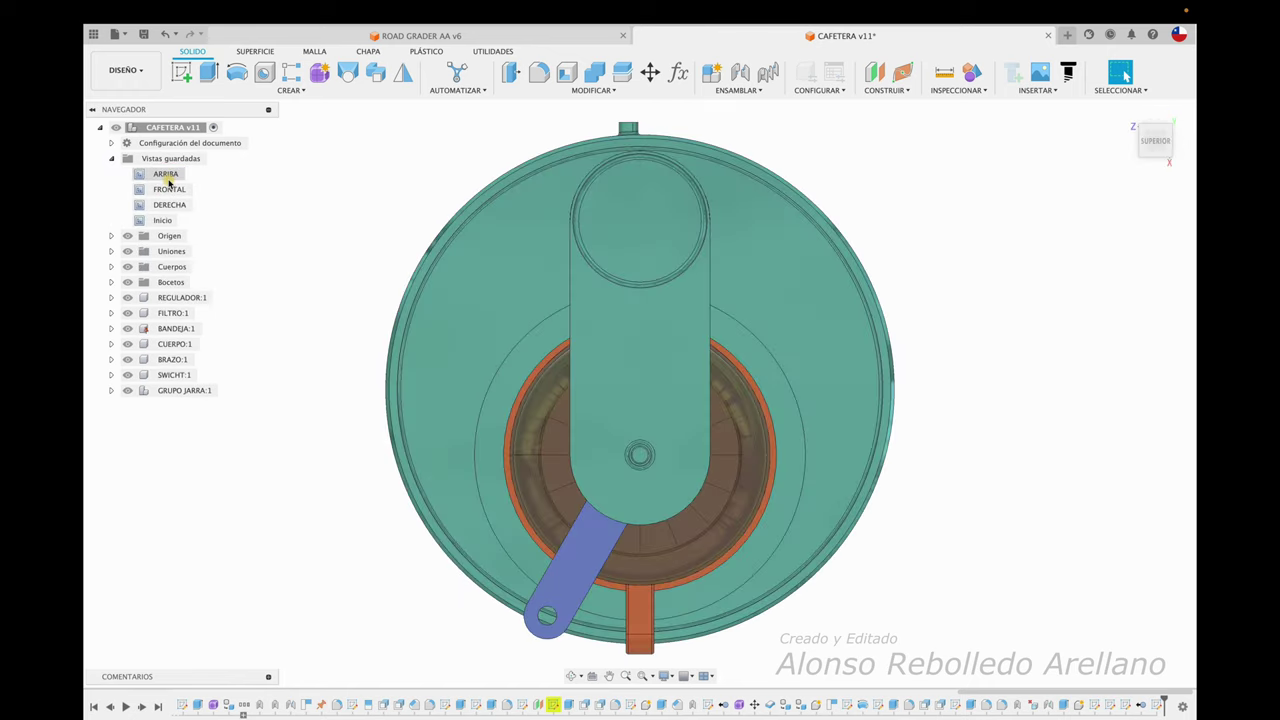
double_click(170, 192)
double_click(175, 206)
double_click(175, 221)
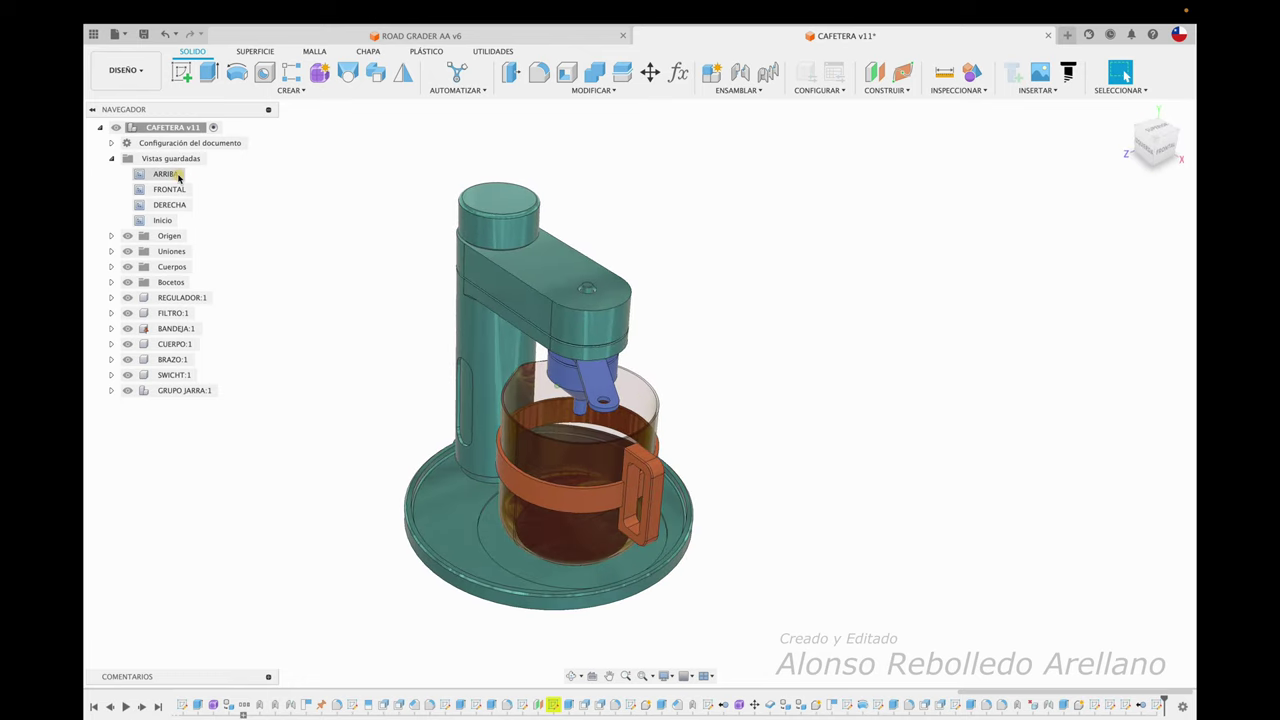
Step: Turn the model to a near-front pictorial angle and save it as a new named view
double_click(235, 194)
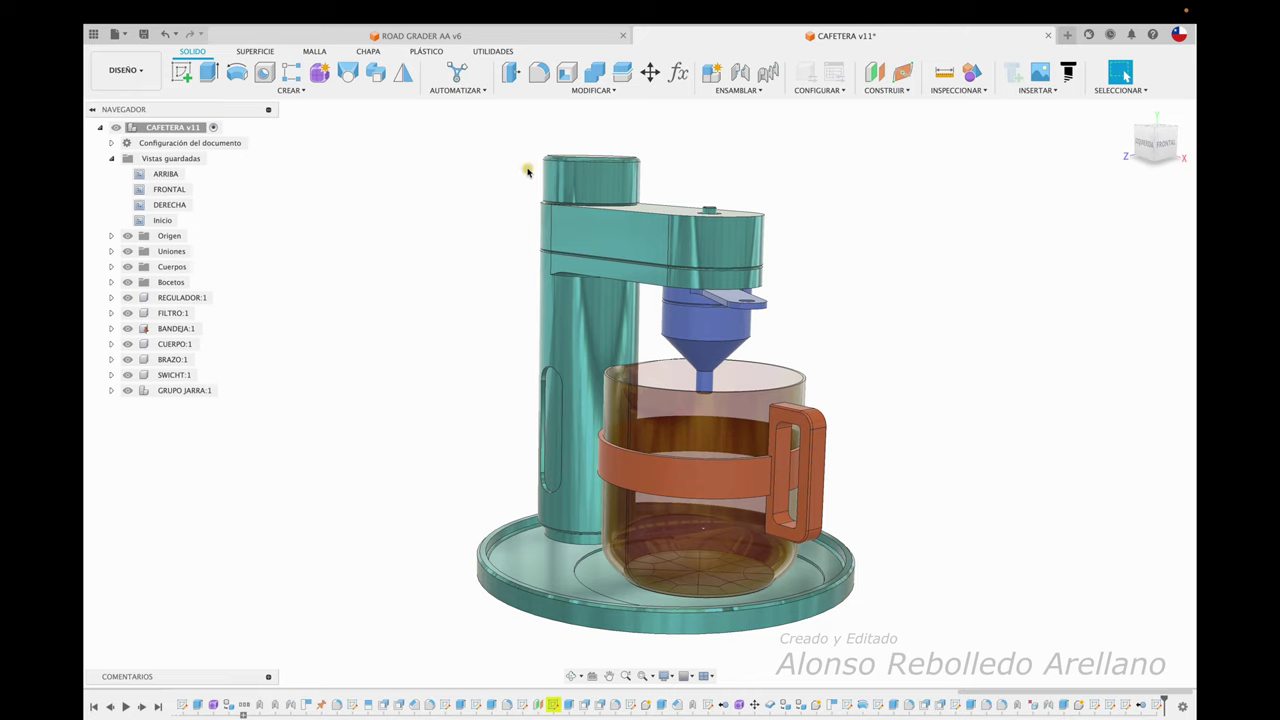
right_click(191, 161)
click(230, 168)
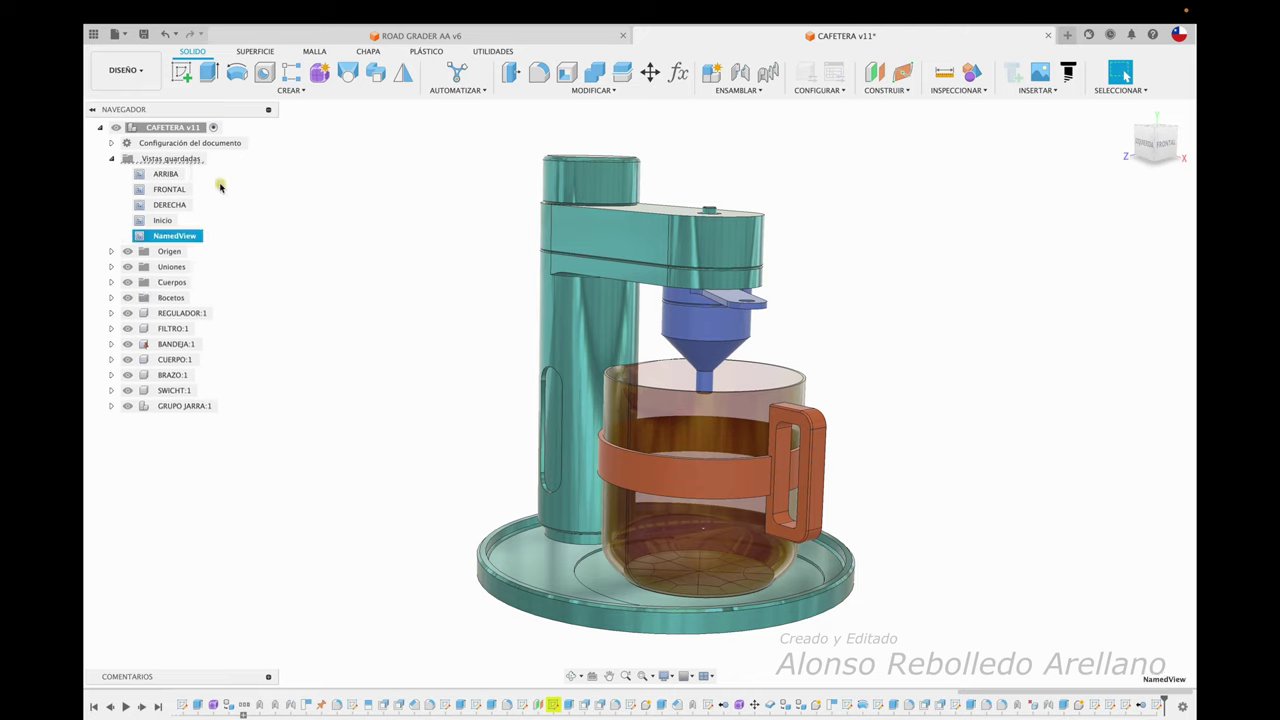
double_click(178, 236)
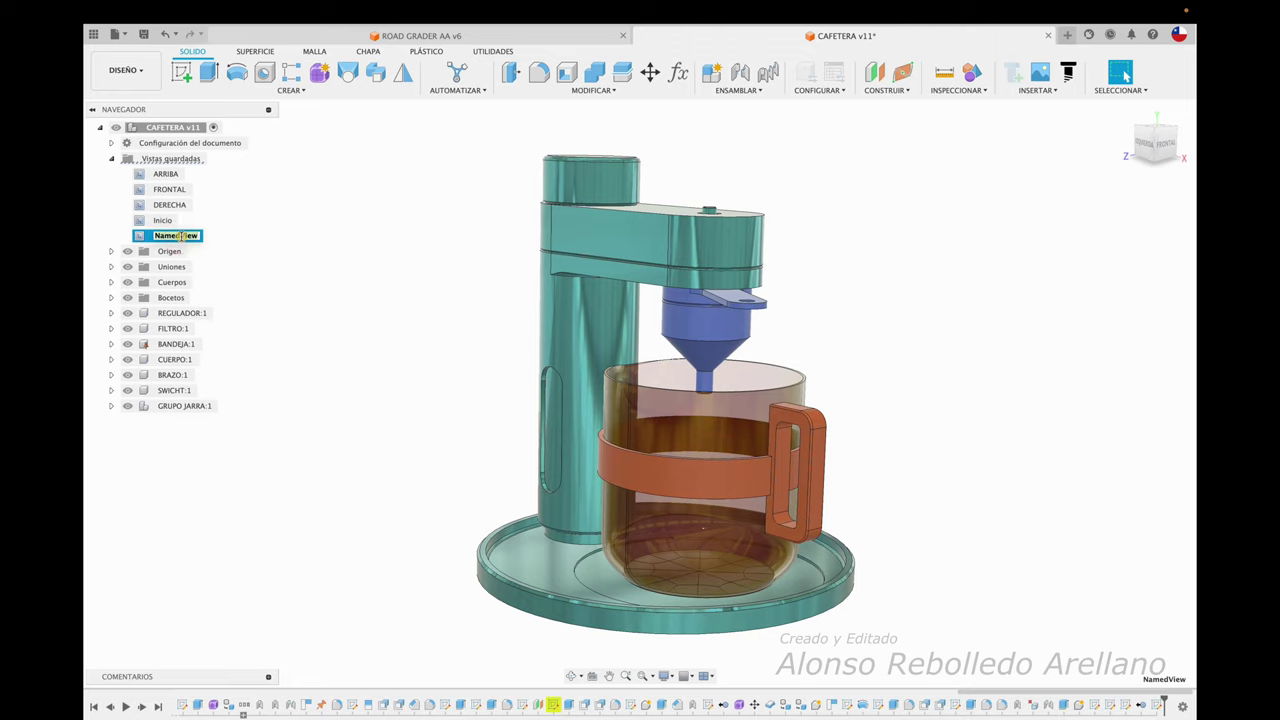
Step: Name the new view V1, compare it with Inicio, then move to a side-on angle
text(V1)
key(Return)
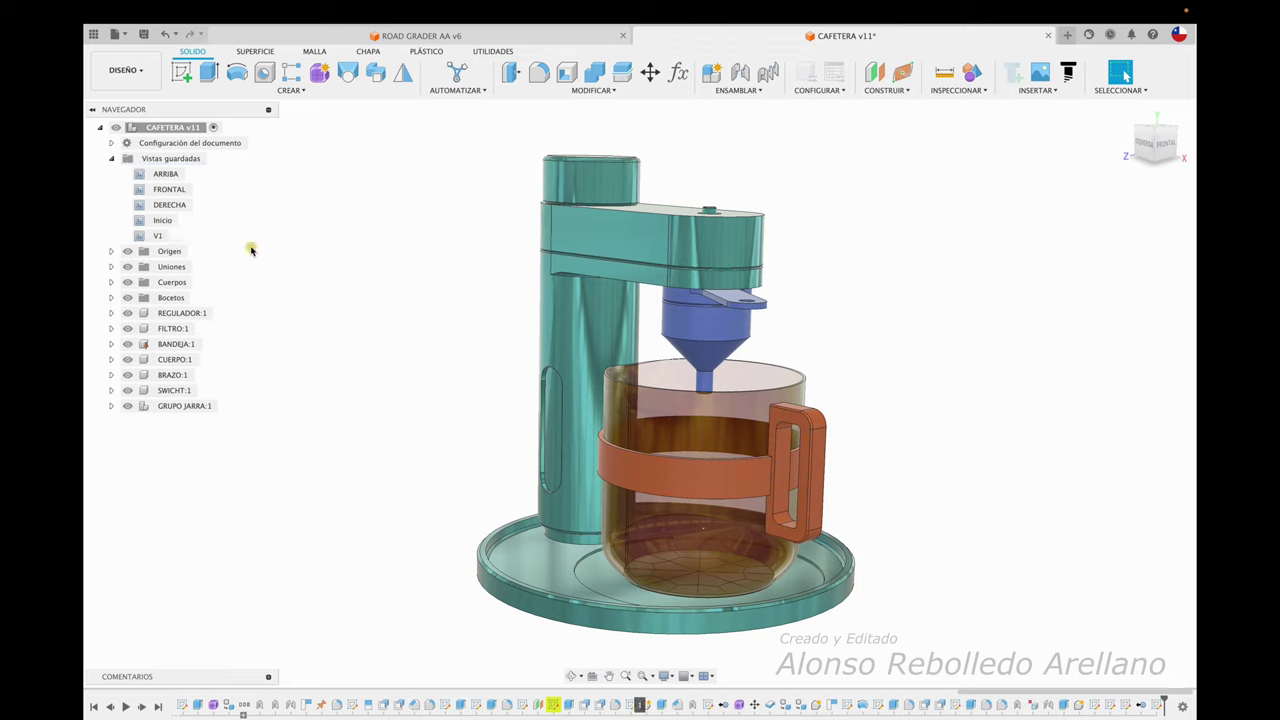
double_click(160, 221)
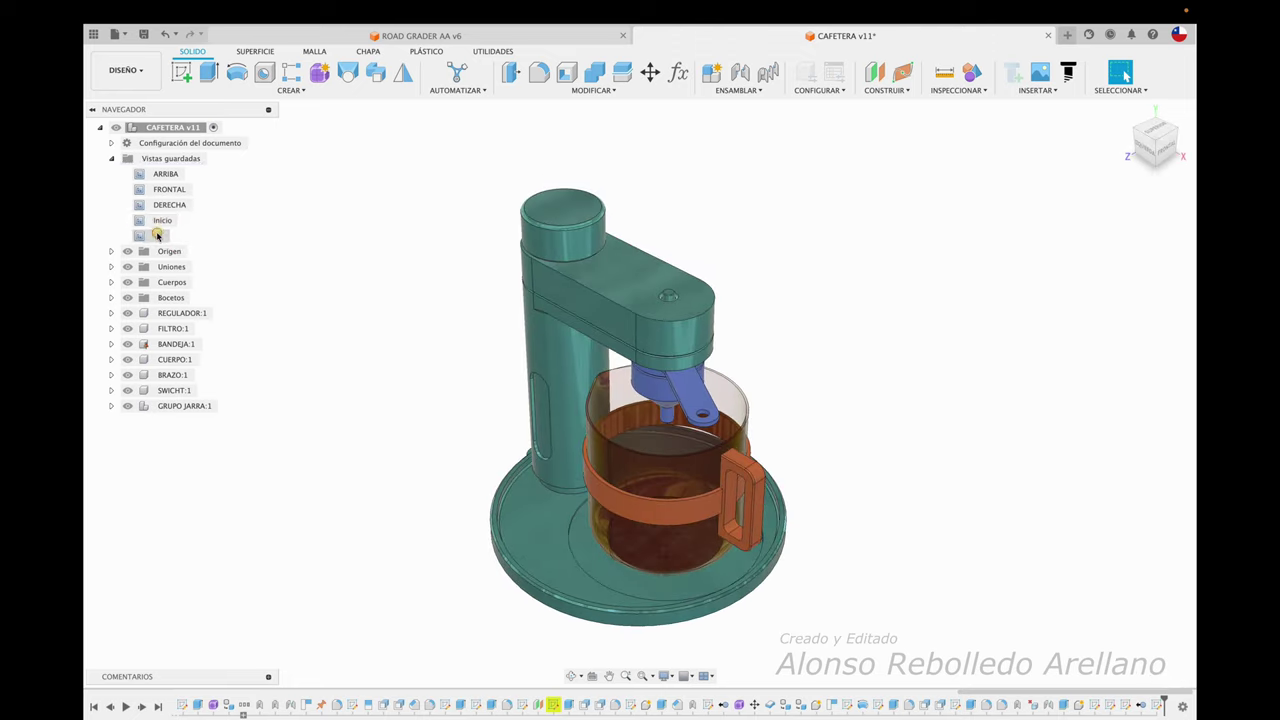
double_click(158, 236)
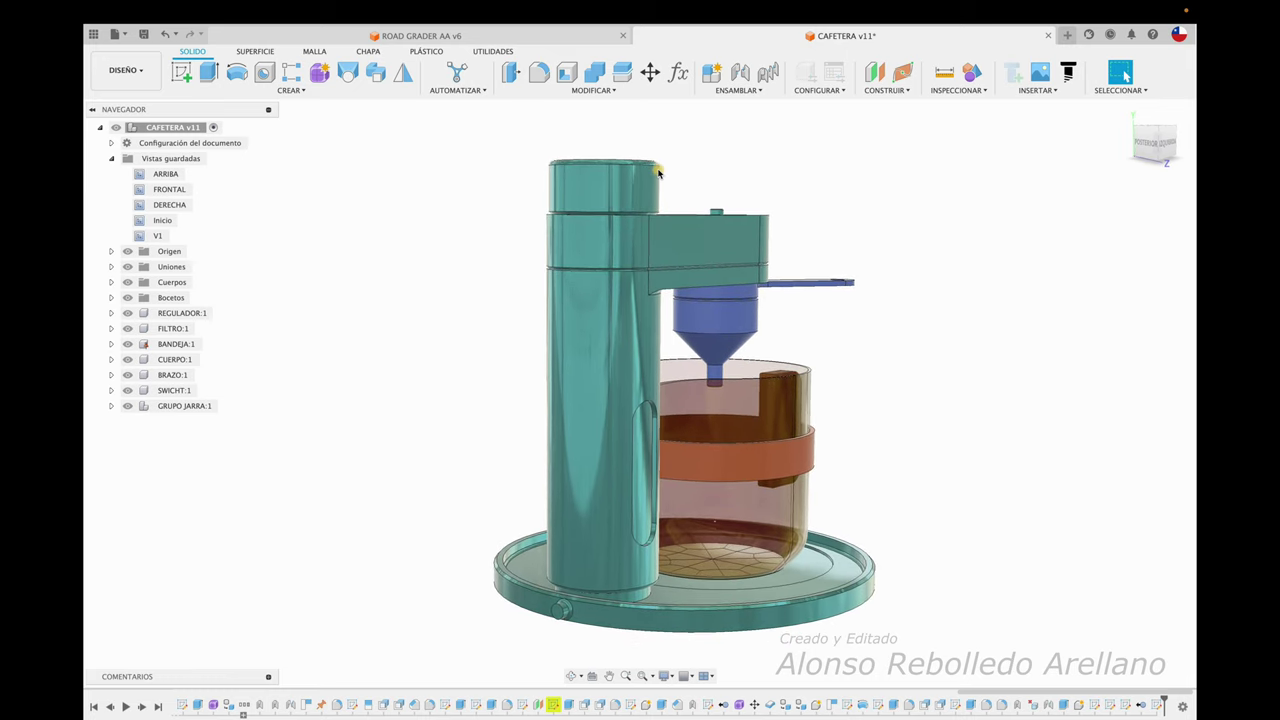
right_click(203, 160)
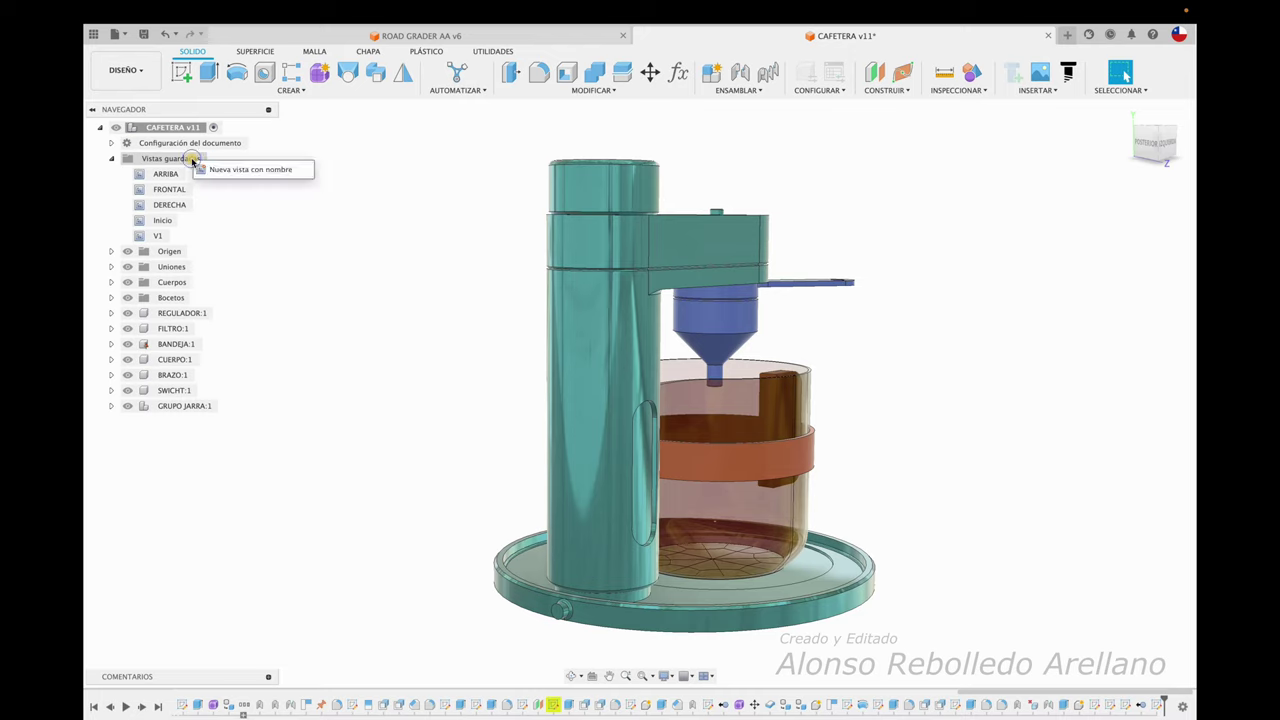
Step: Save the side-on angle as a new named view called V2
click(224, 170)
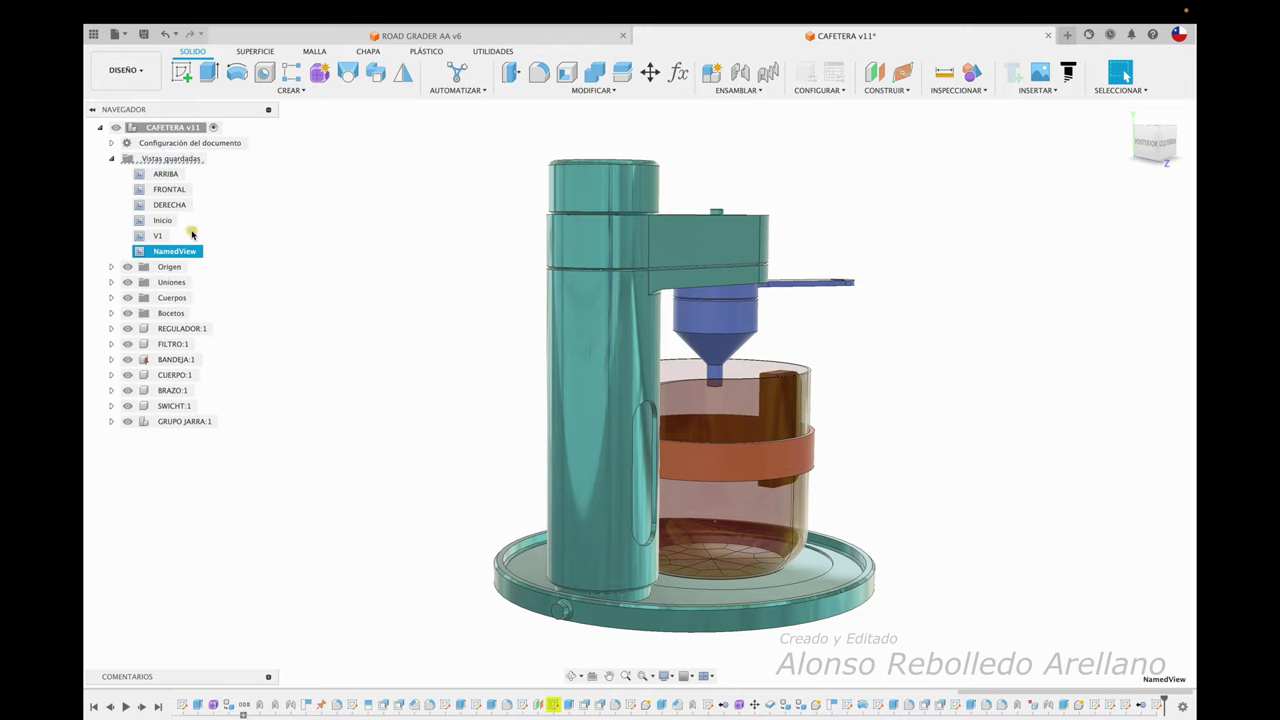
double_click(184, 252)
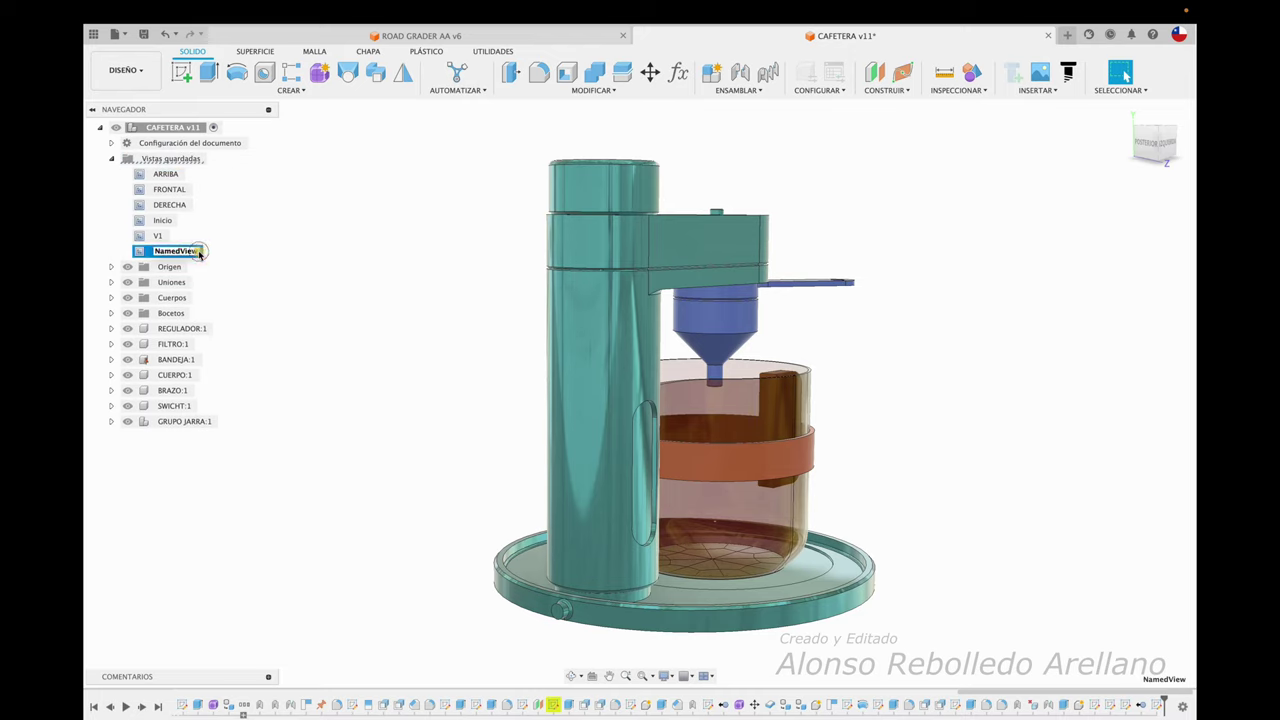
text(V2)
key(Return)
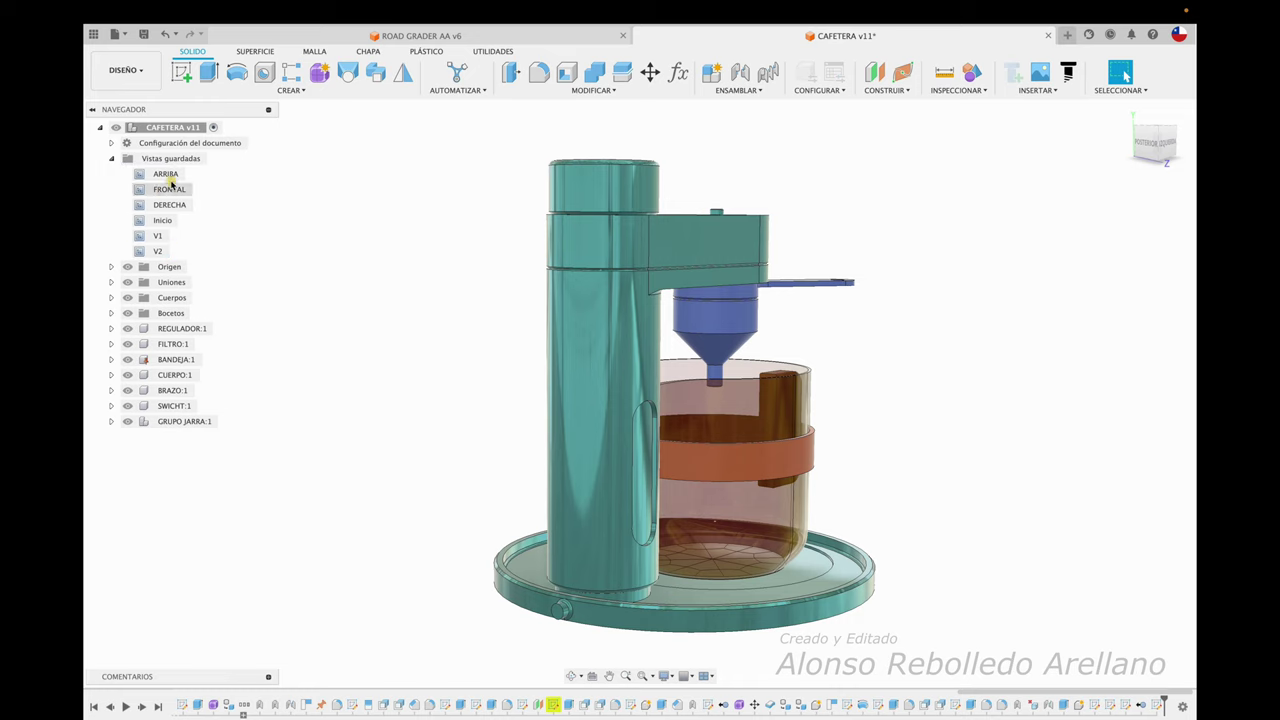
Step: Preview ARRIBA, FRONTAL, DERECHA, Inicio, V1 and V2 in turn, ending on V1
click(179, 173)
click(169, 189)
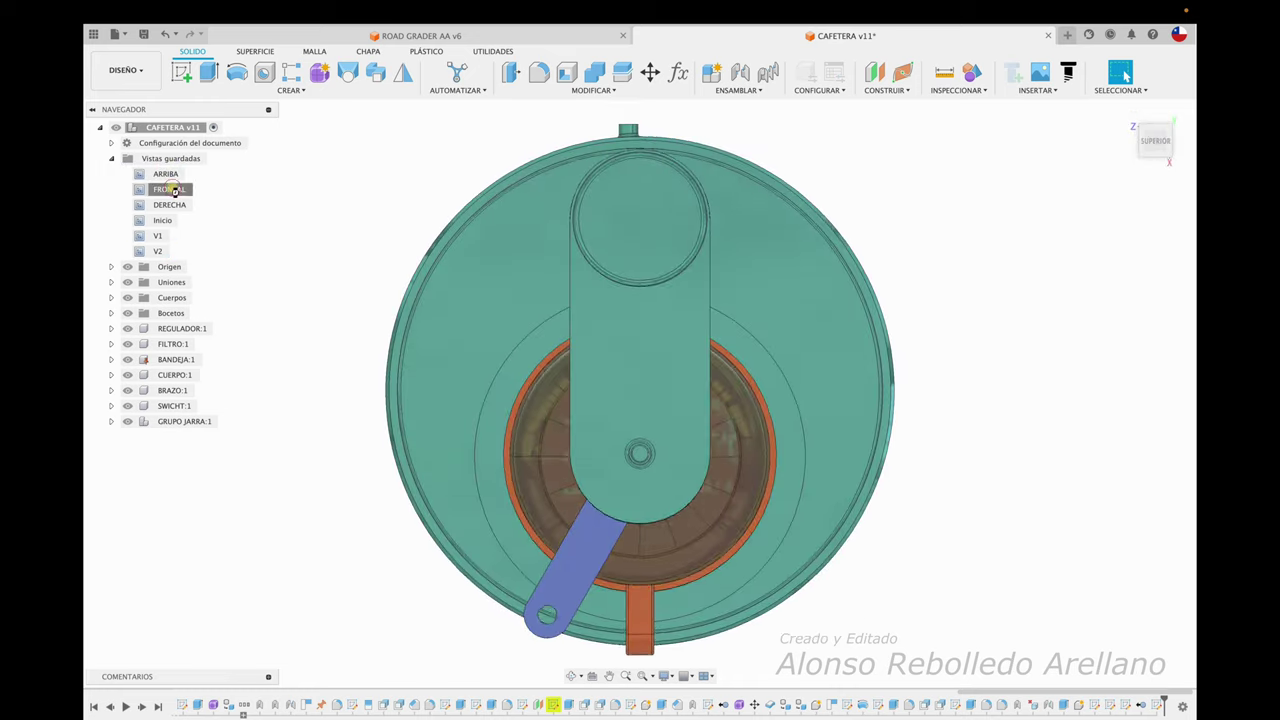
click(171, 204)
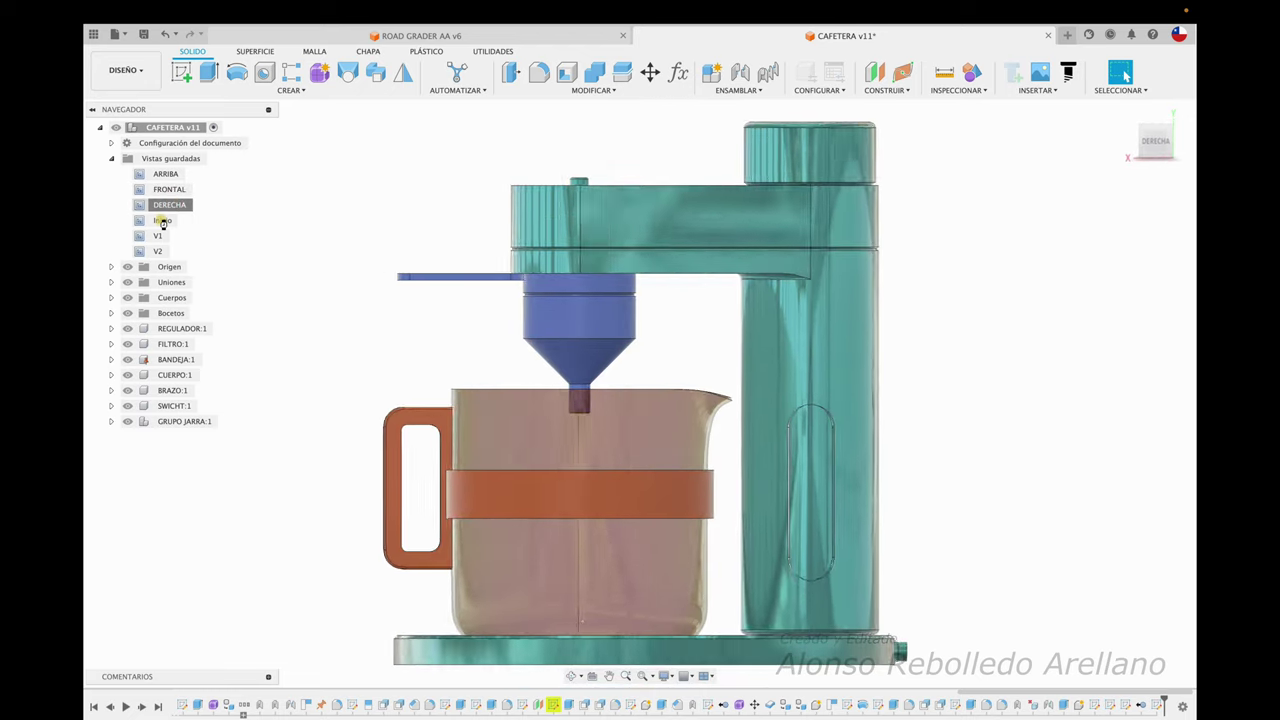
click(163, 220)
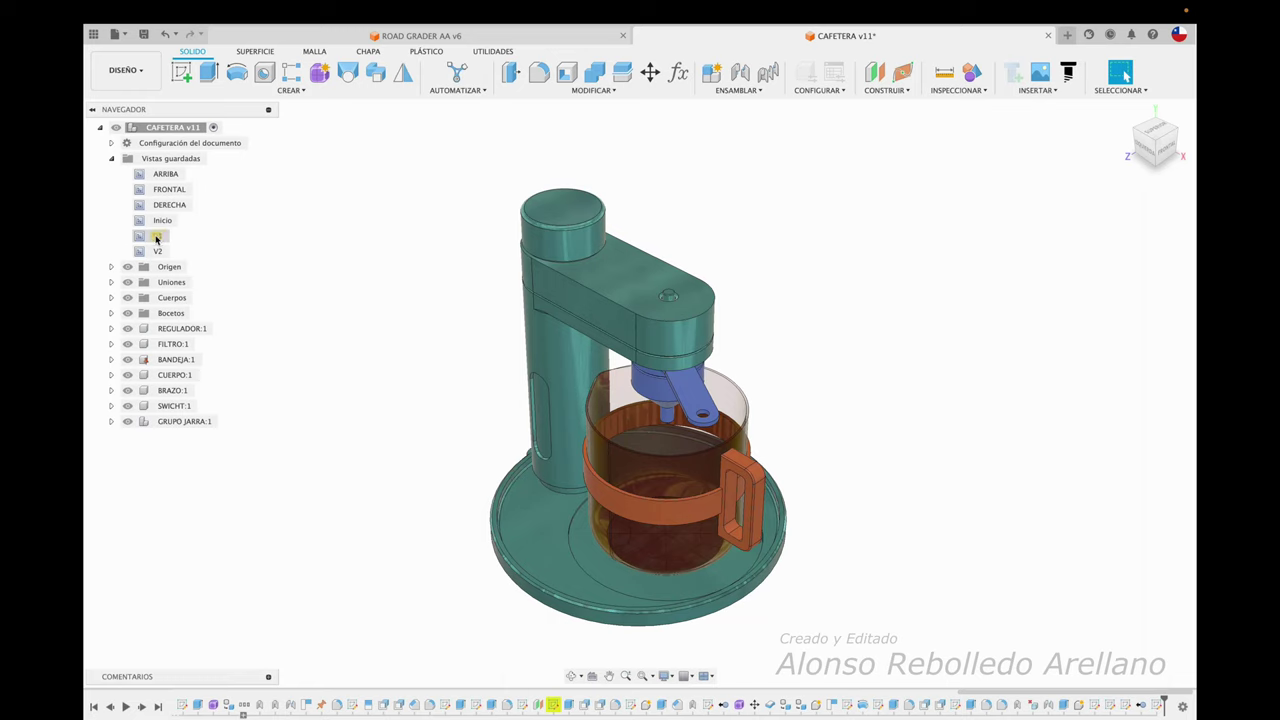
click(156, 236)
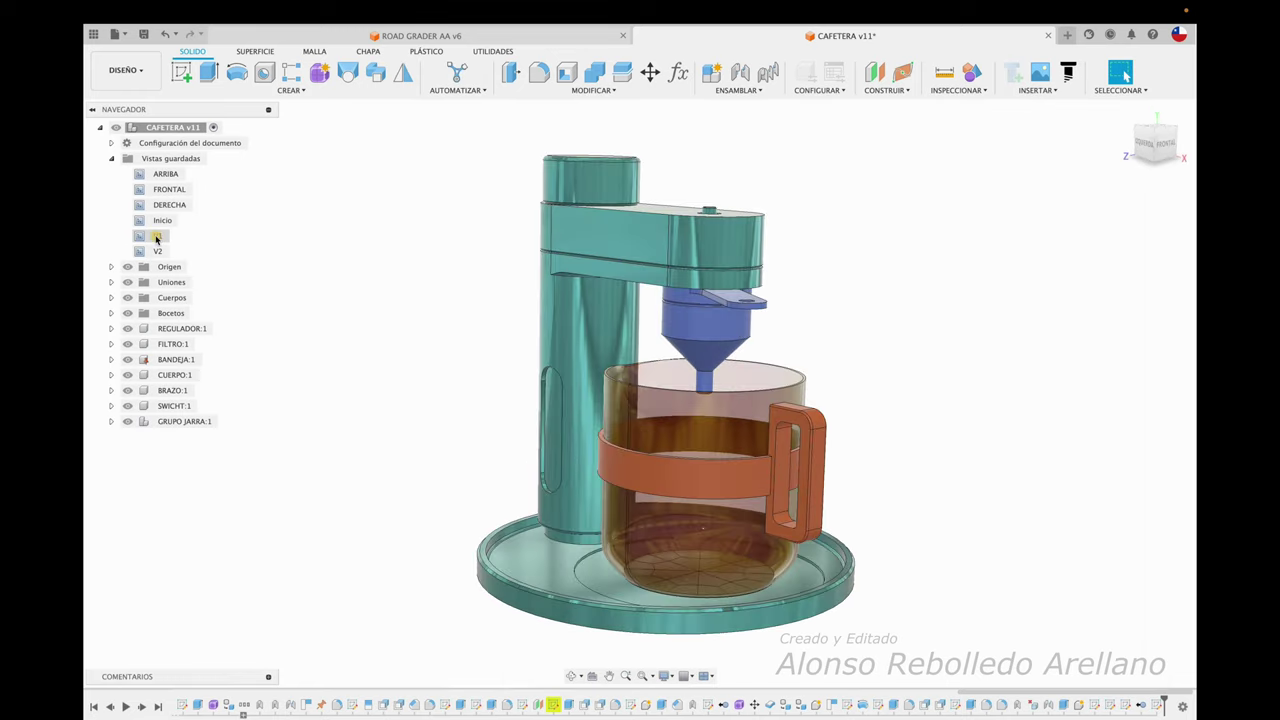
click(156, 252)
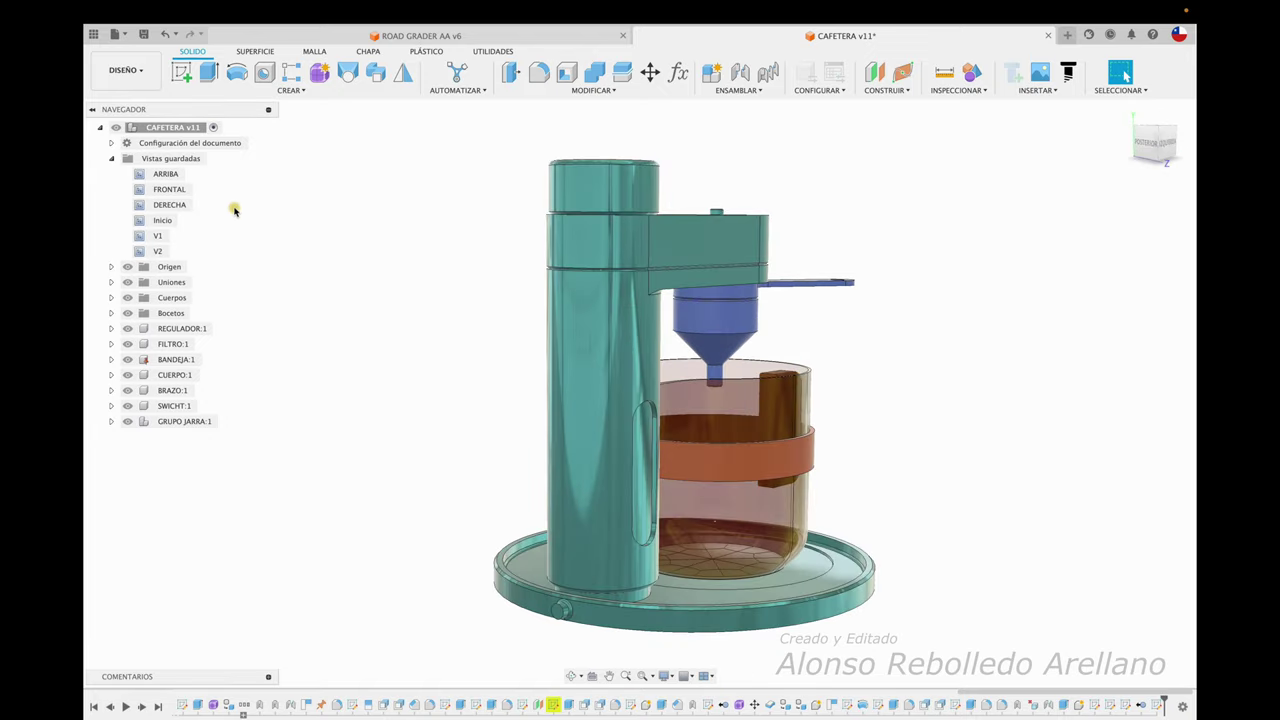
click(160, 237)
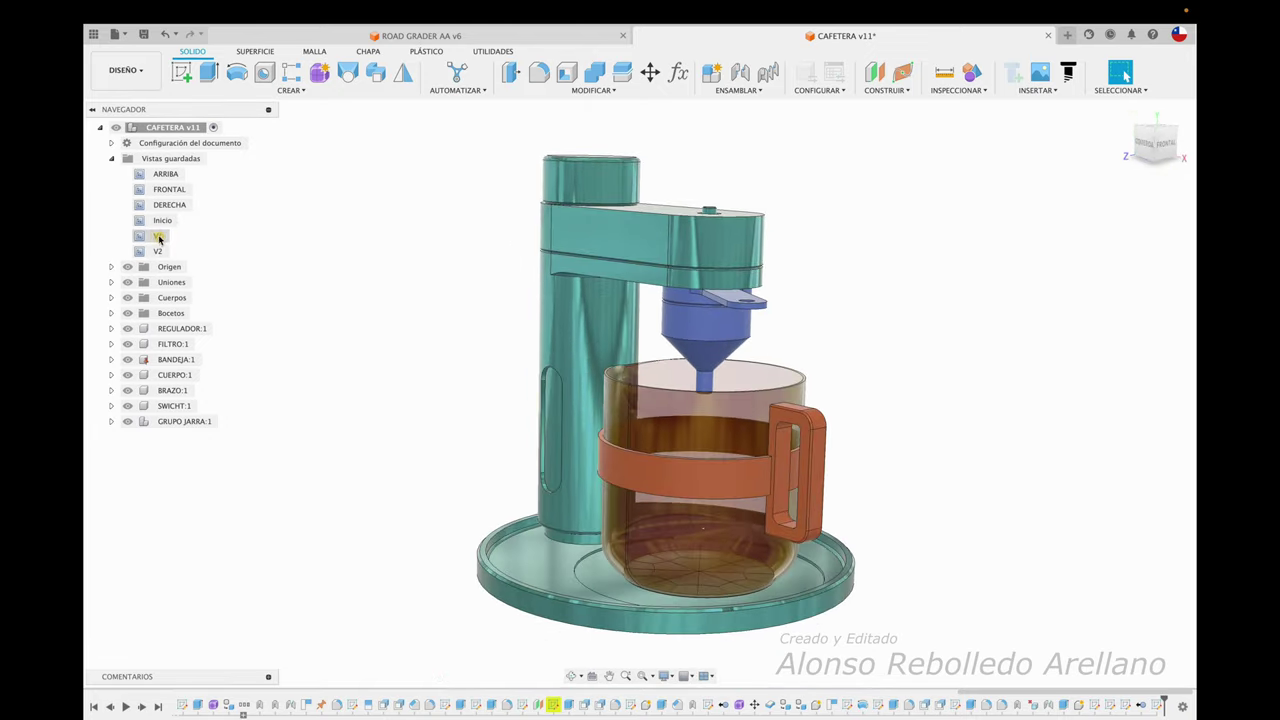
Step: Save a new version of the CAFETERA design with its named views
right_click(157, 237)
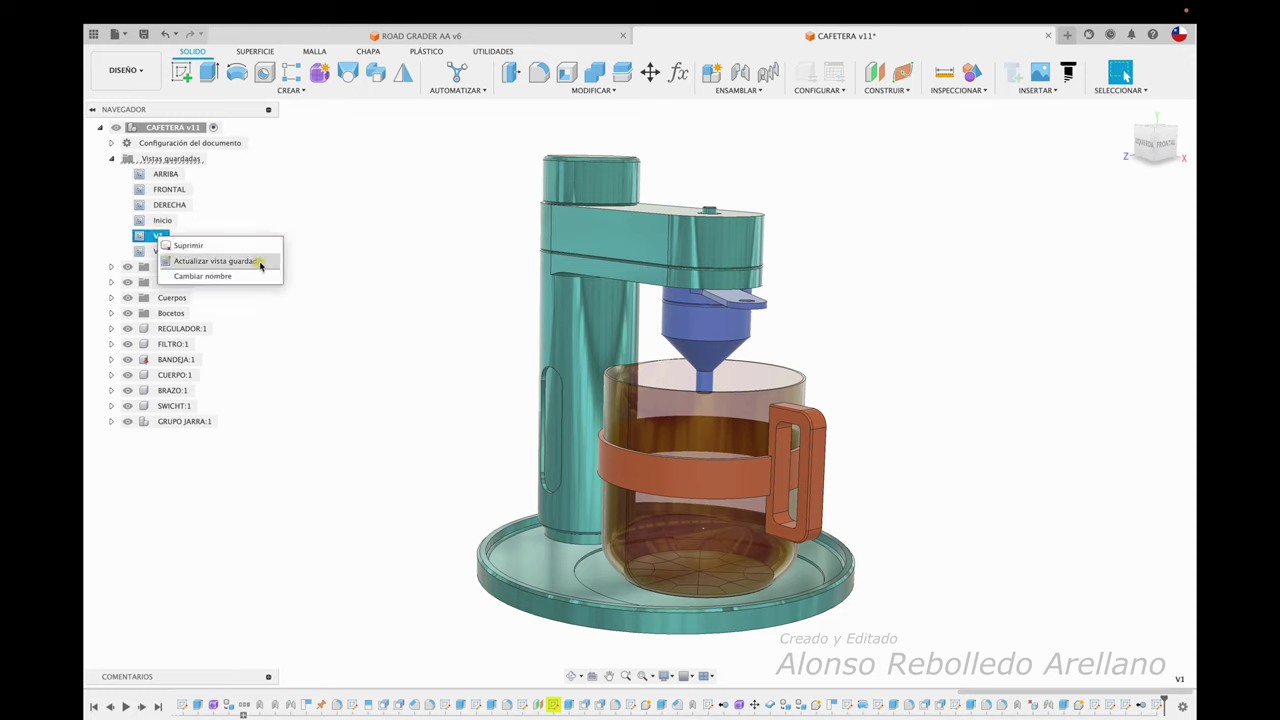
click(323, 200)
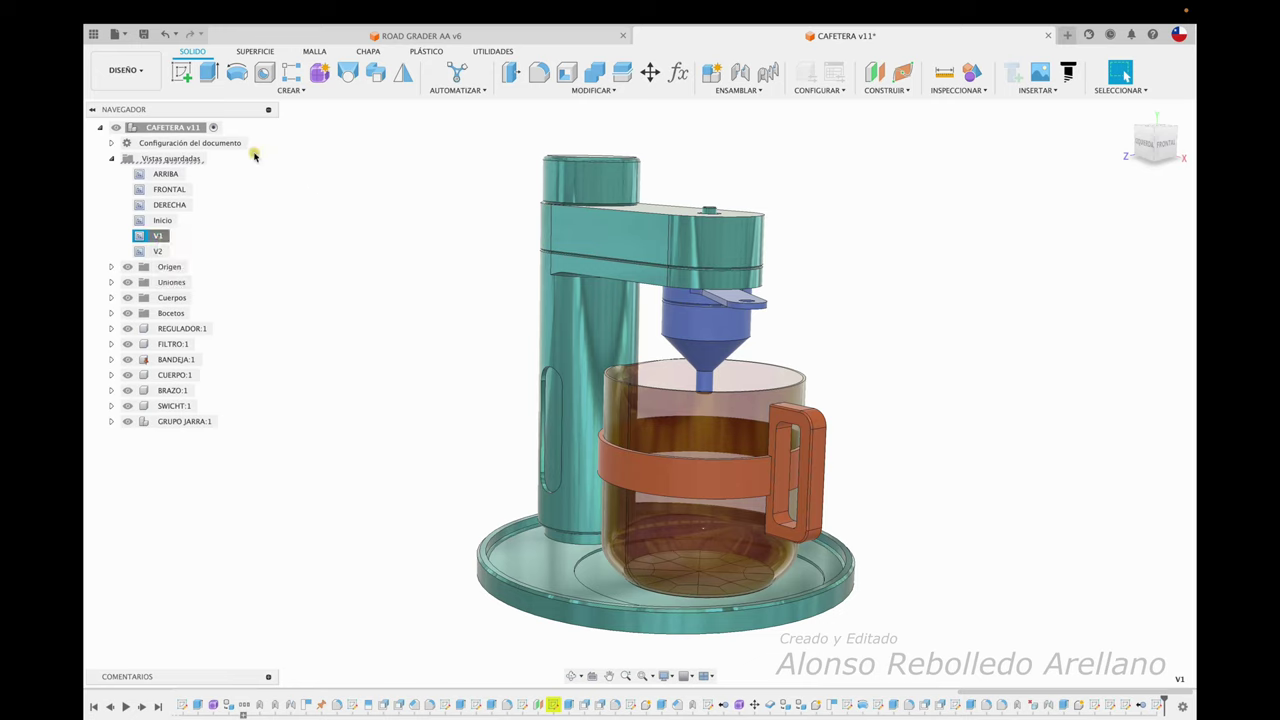
click(143, 34)
click(663, 383)
click(146, 75)
mouse_move(113, 237)
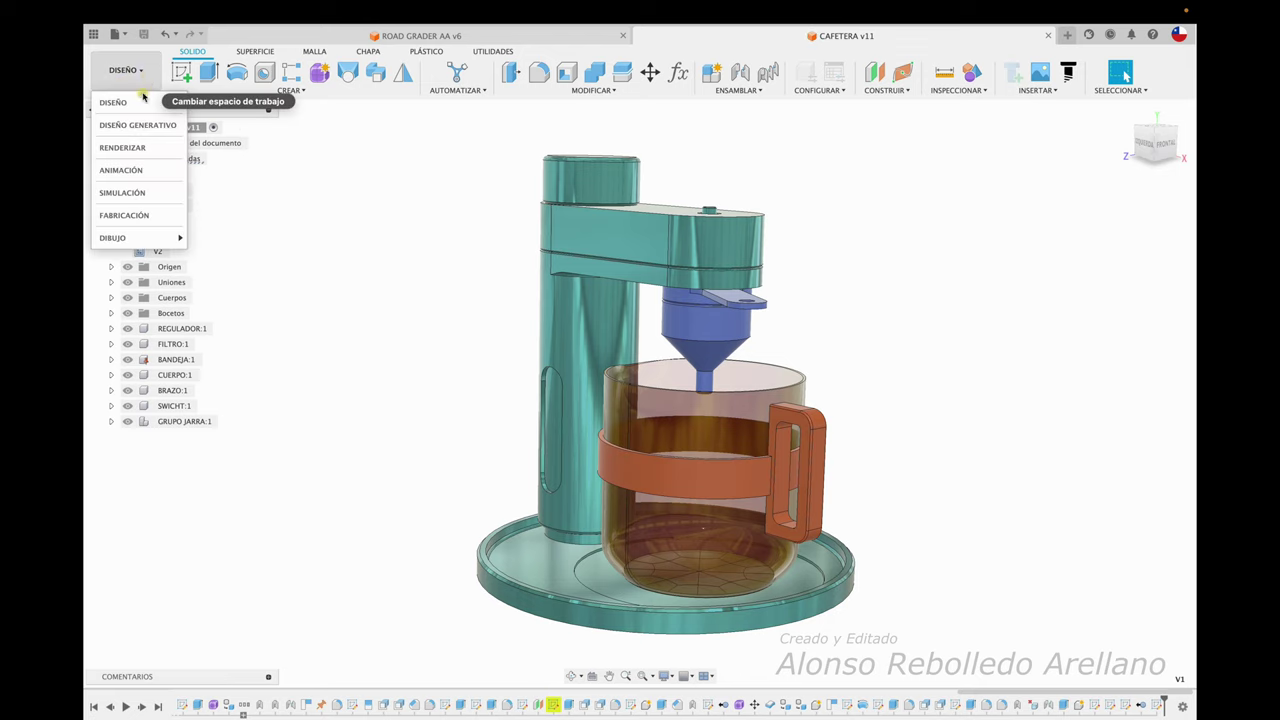
Step: Create a drawing from the design on a portrait 297×420 mm sheet
click(224, 238)
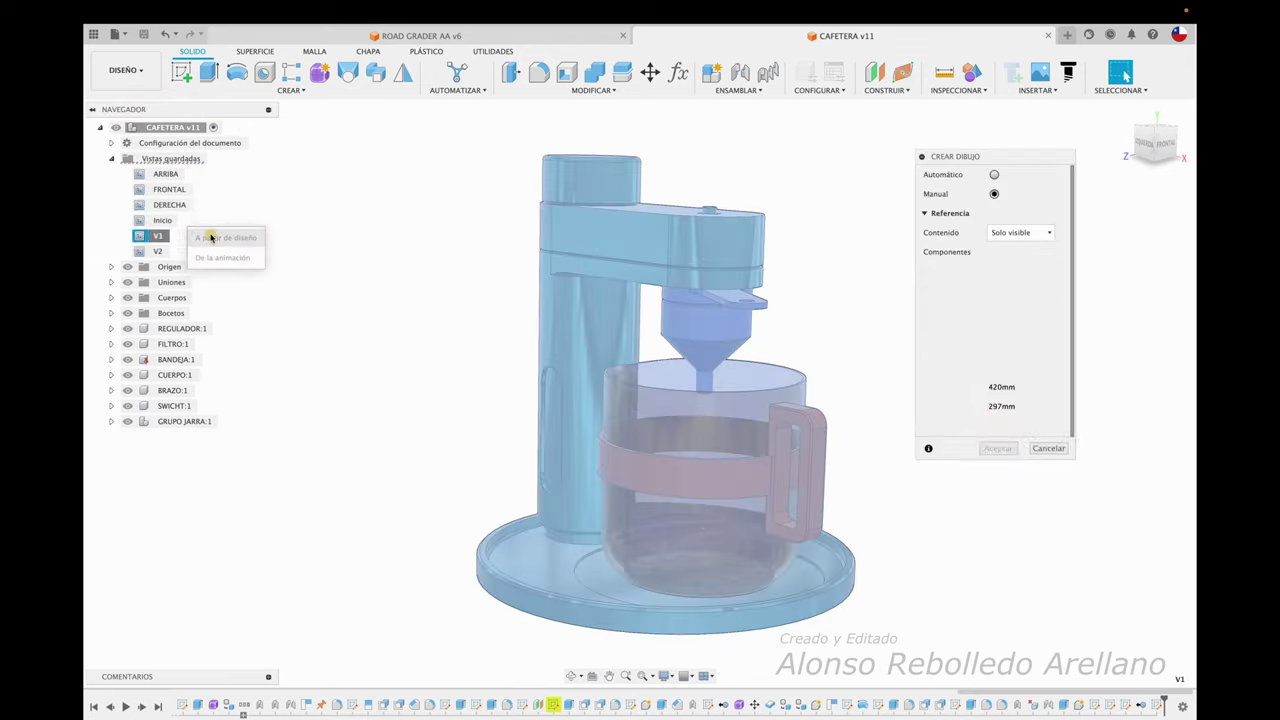
click(1013, 406)
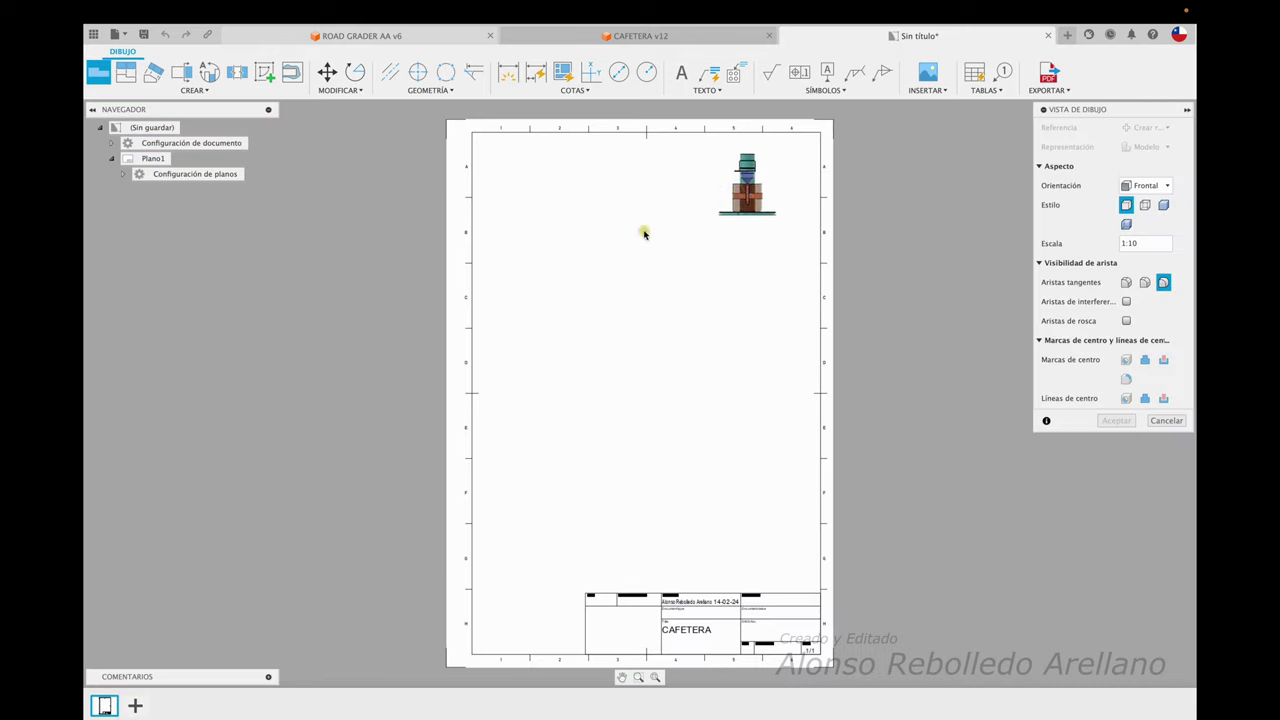
Step: Place a DERECHA base view at 1:5 scale with adjusted tangent edges, then reopen its settings
click(579, 233)
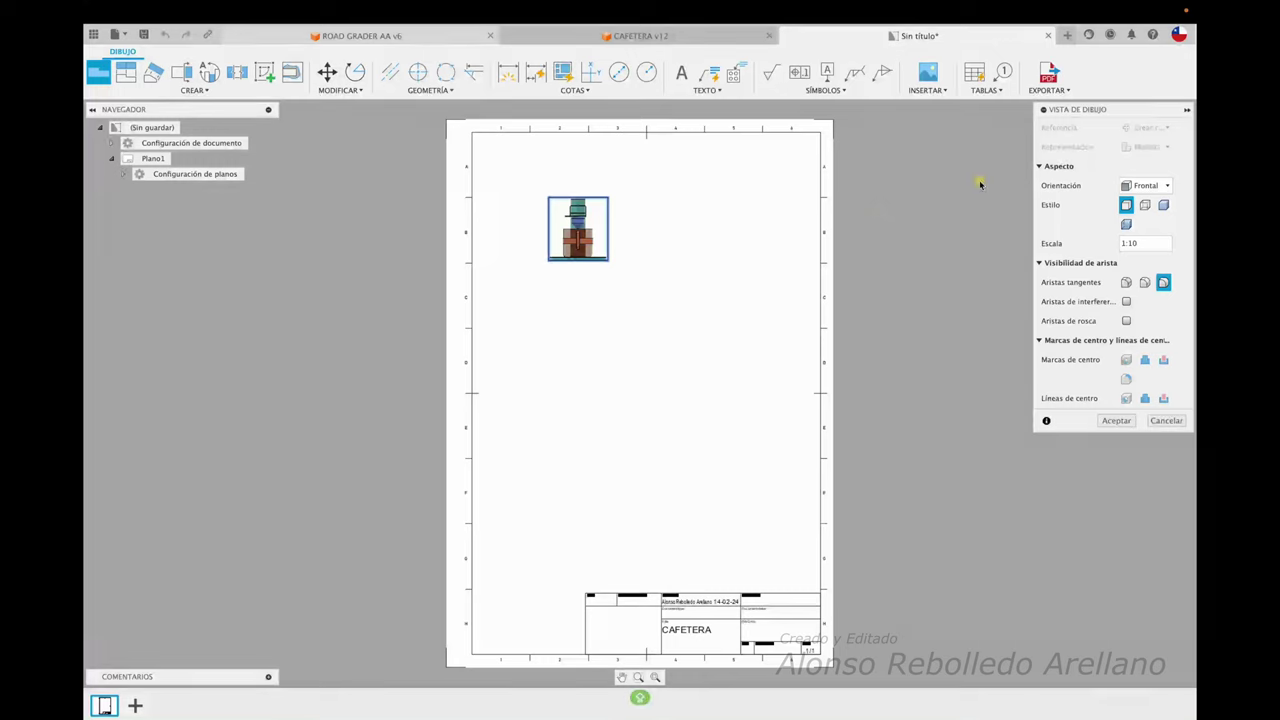
click(1163, 186)
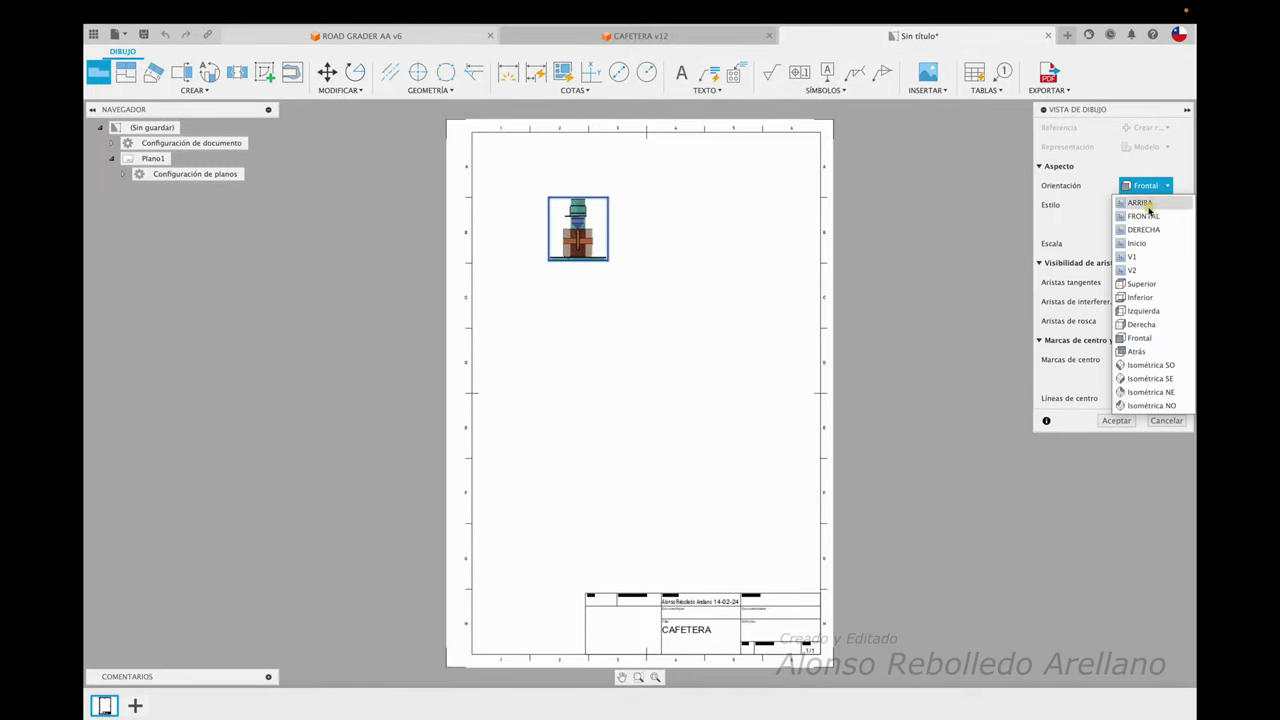
click(1155, 229)
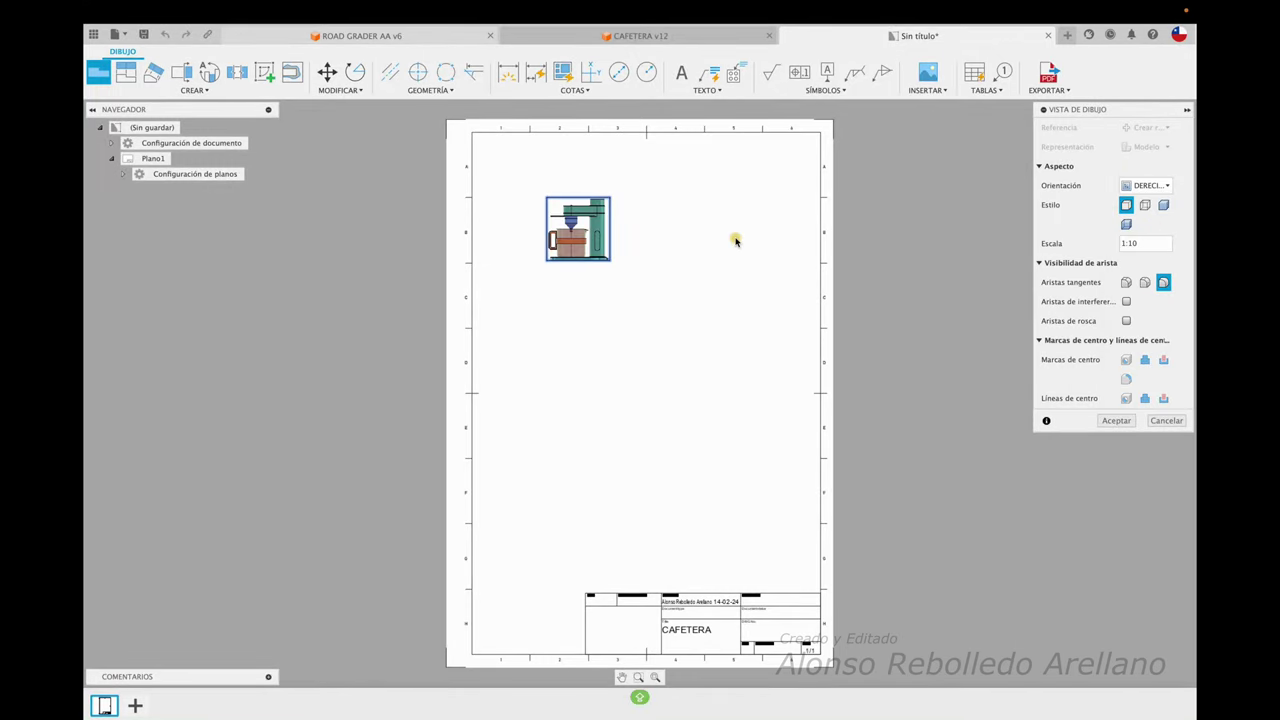
scroll(734, 240, up, 2)
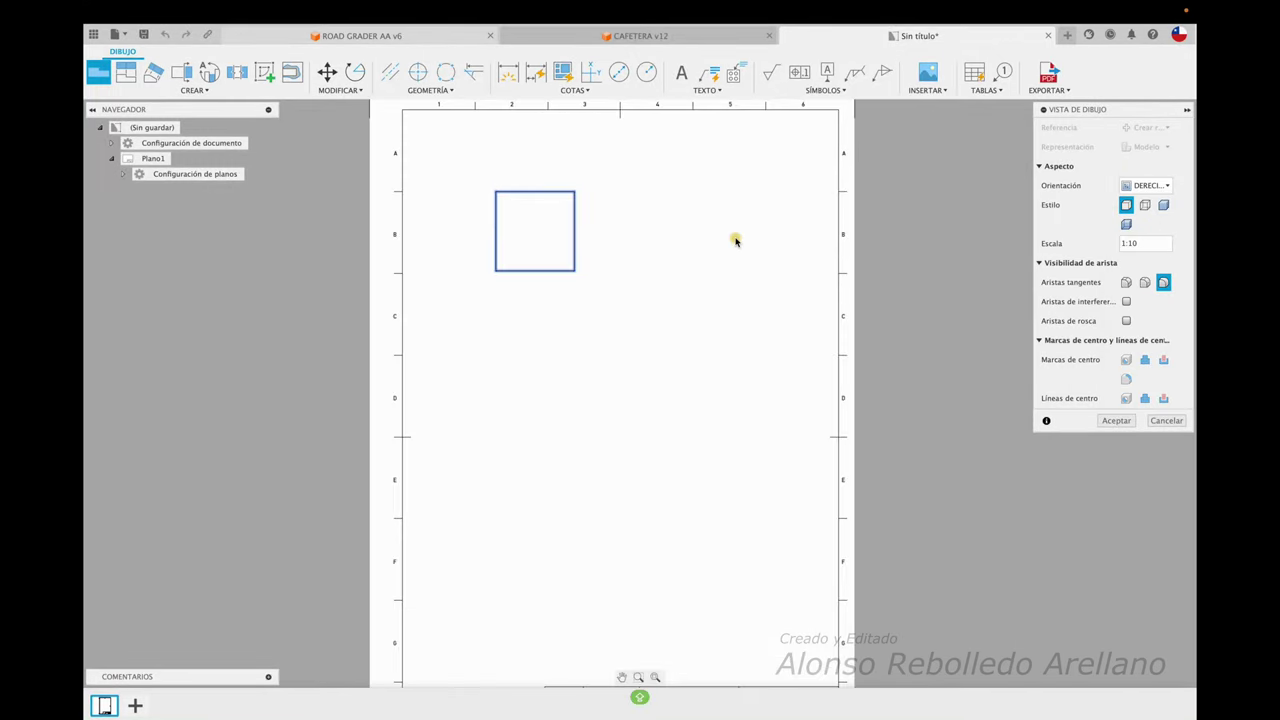
click(1178, 246)
click(1148, 280)
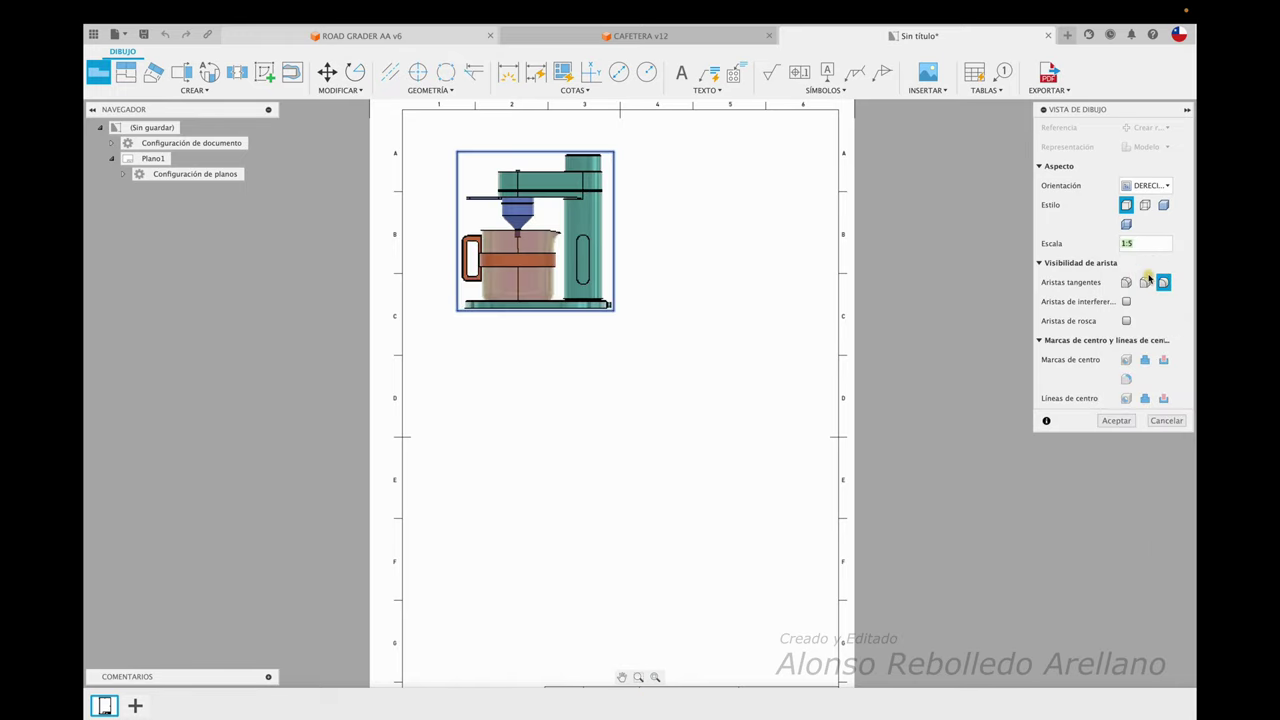
click(1126, 282)
click(1116, 420)
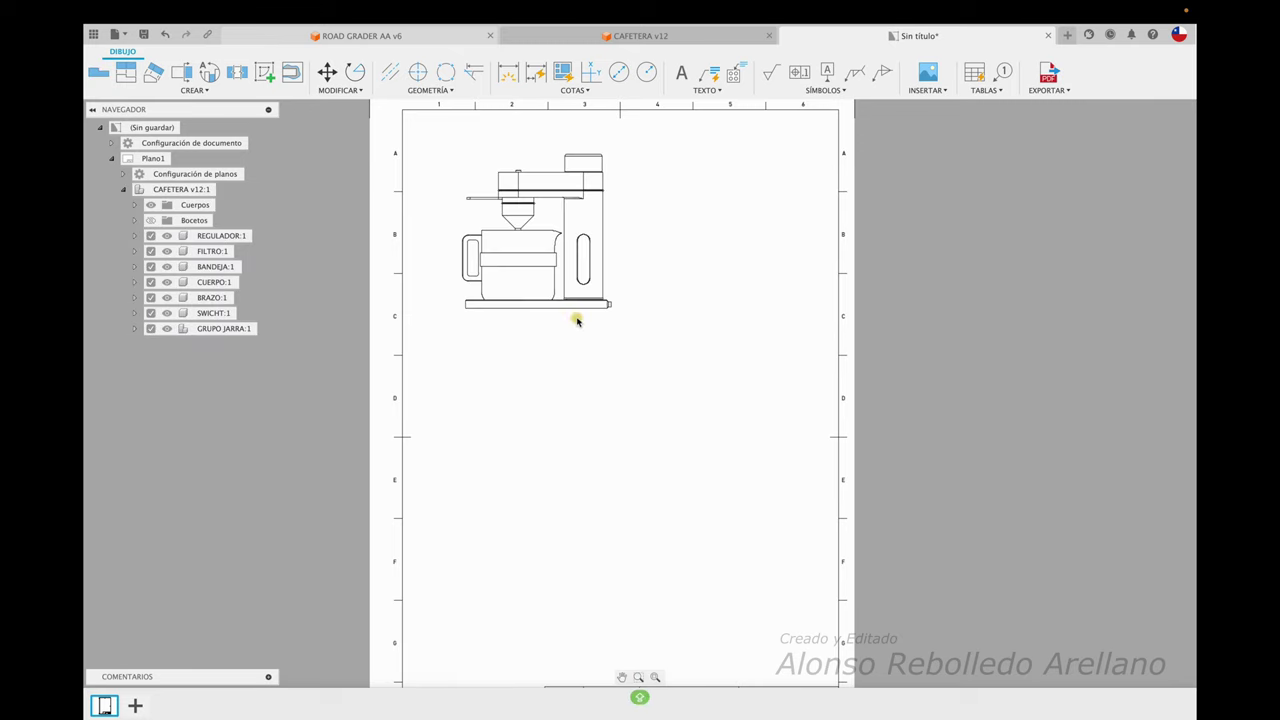
double_click(582, 314)
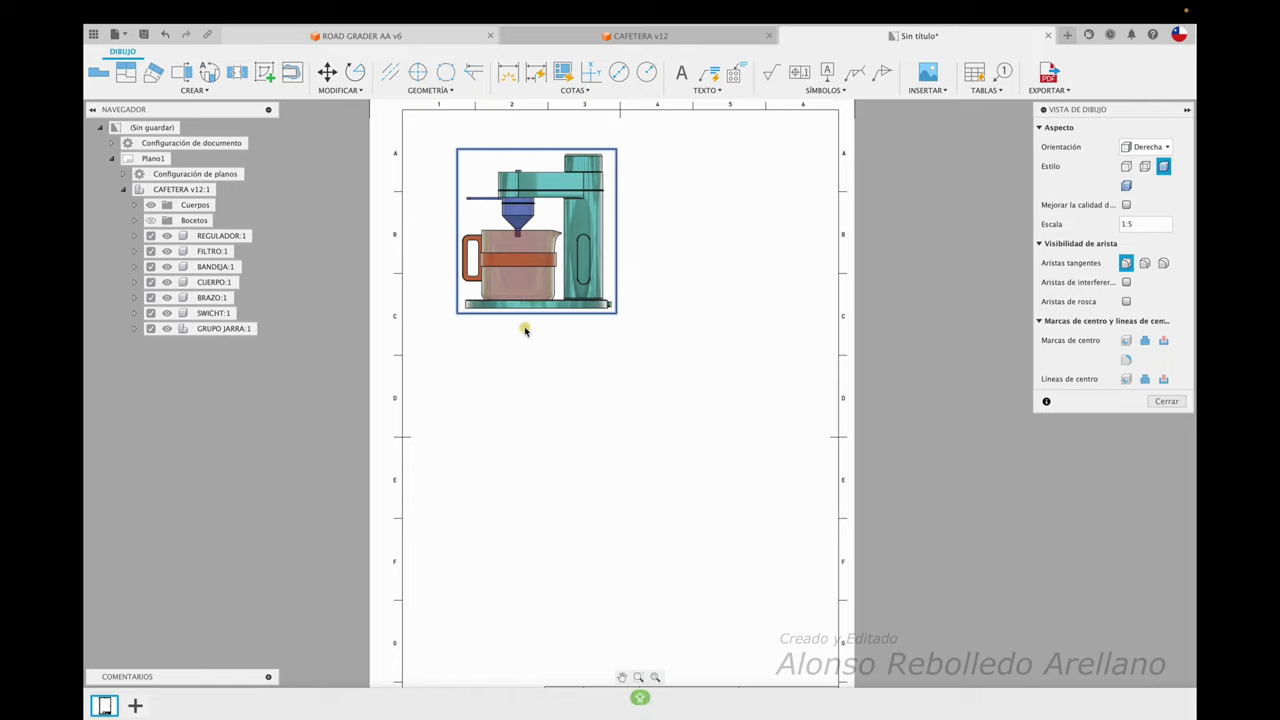
Step: Move the base view lower and left, then project a side view to its right
click(1166, 402)
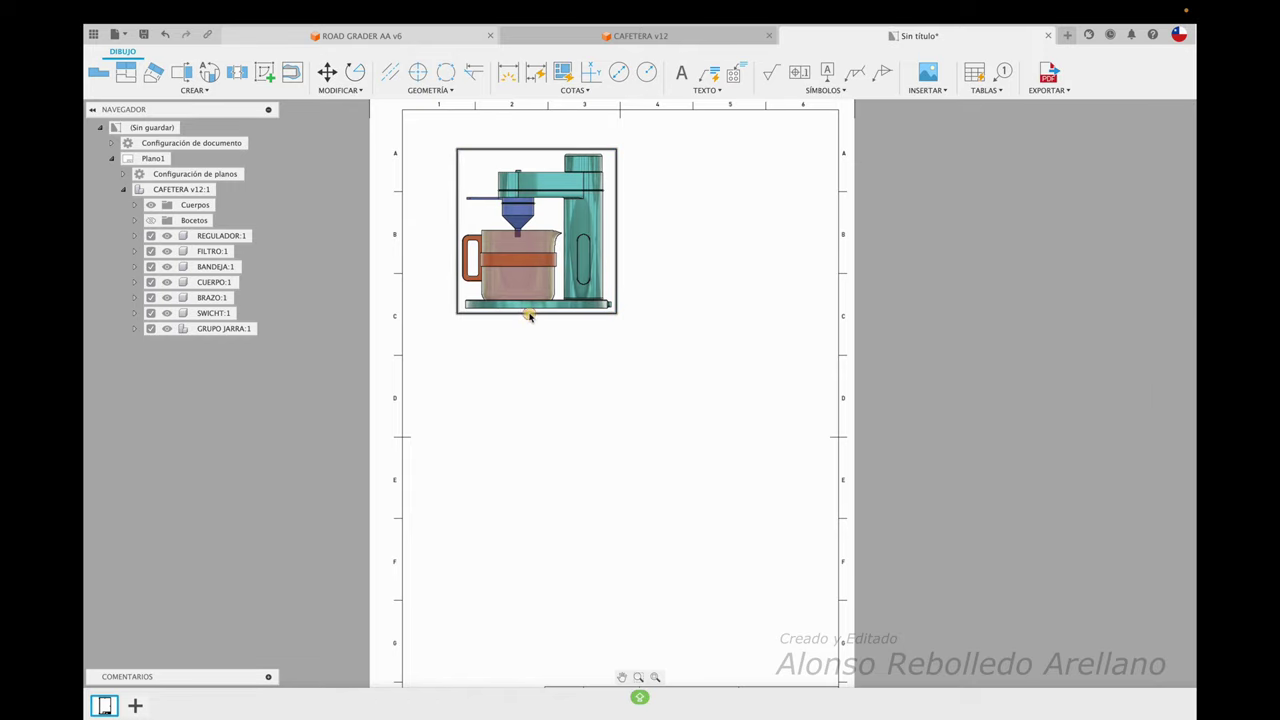
drag(527, 319, 512, 343)
click(131, 75)
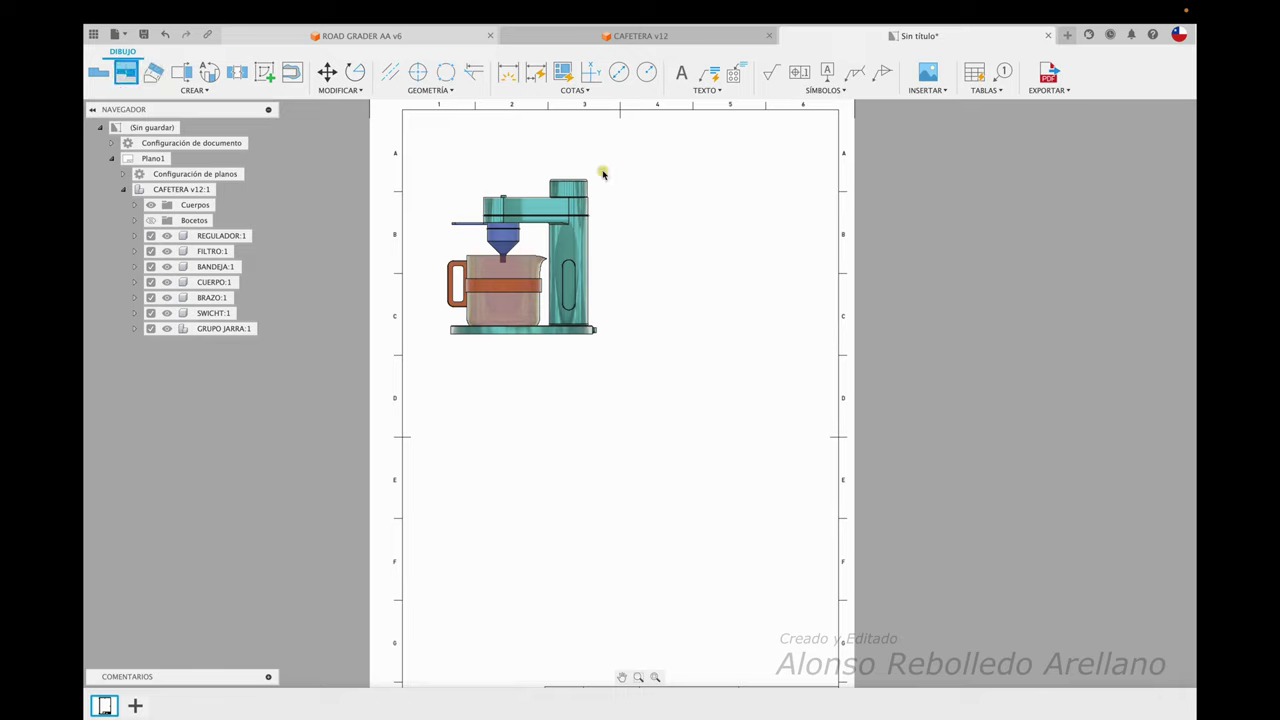
click(560, 248)
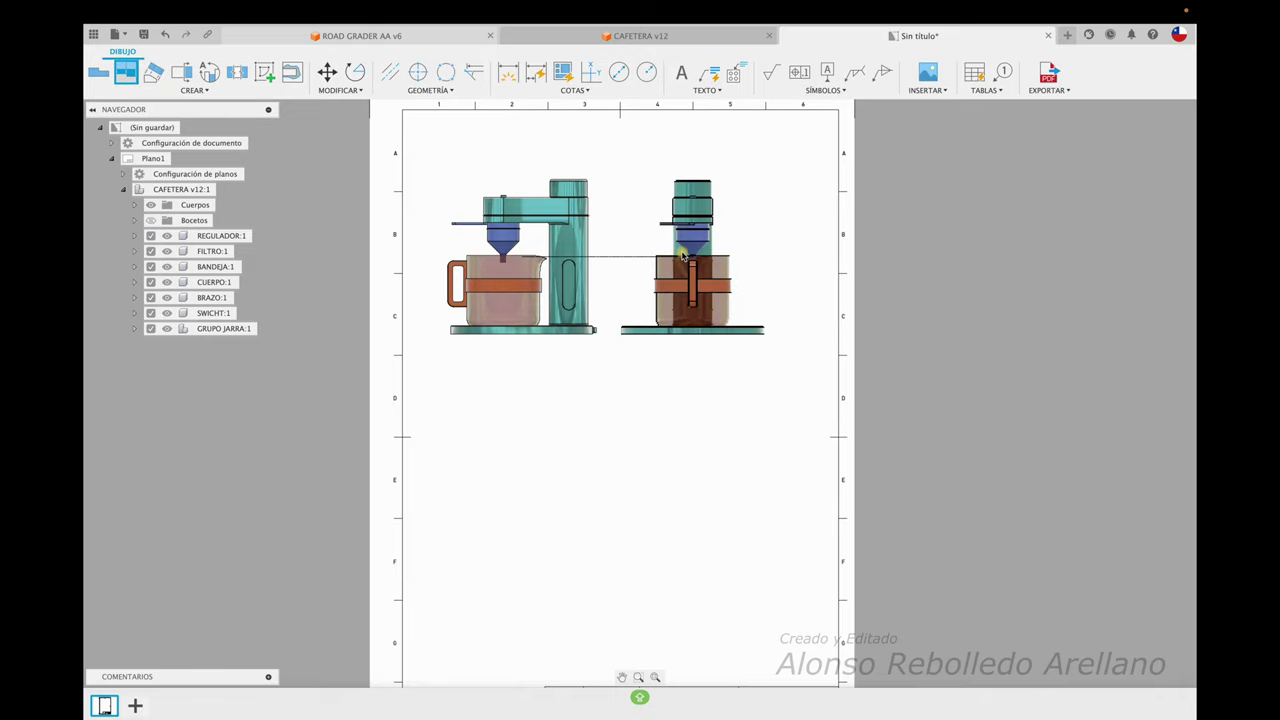
click(715, 247)
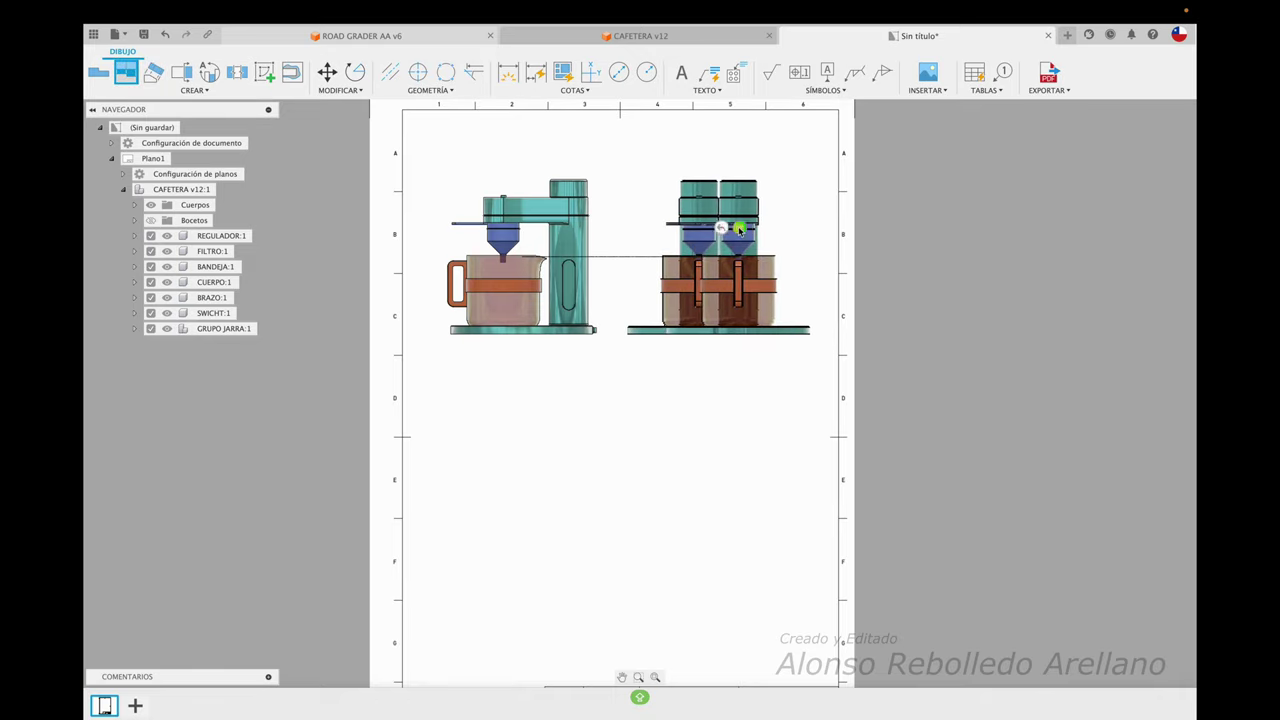
click(740, 228)
Step: Project a top view below the base view and fit the whole sheet in the window
click(521, 337)
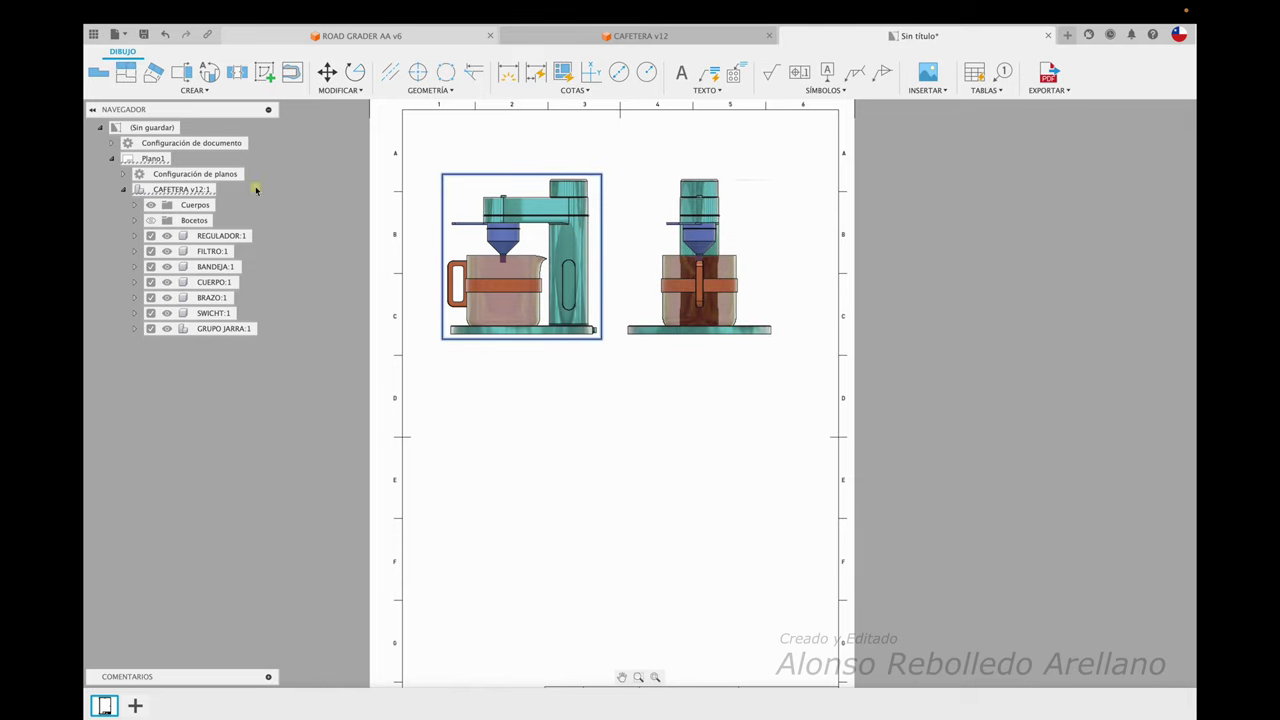
click(125, 71)
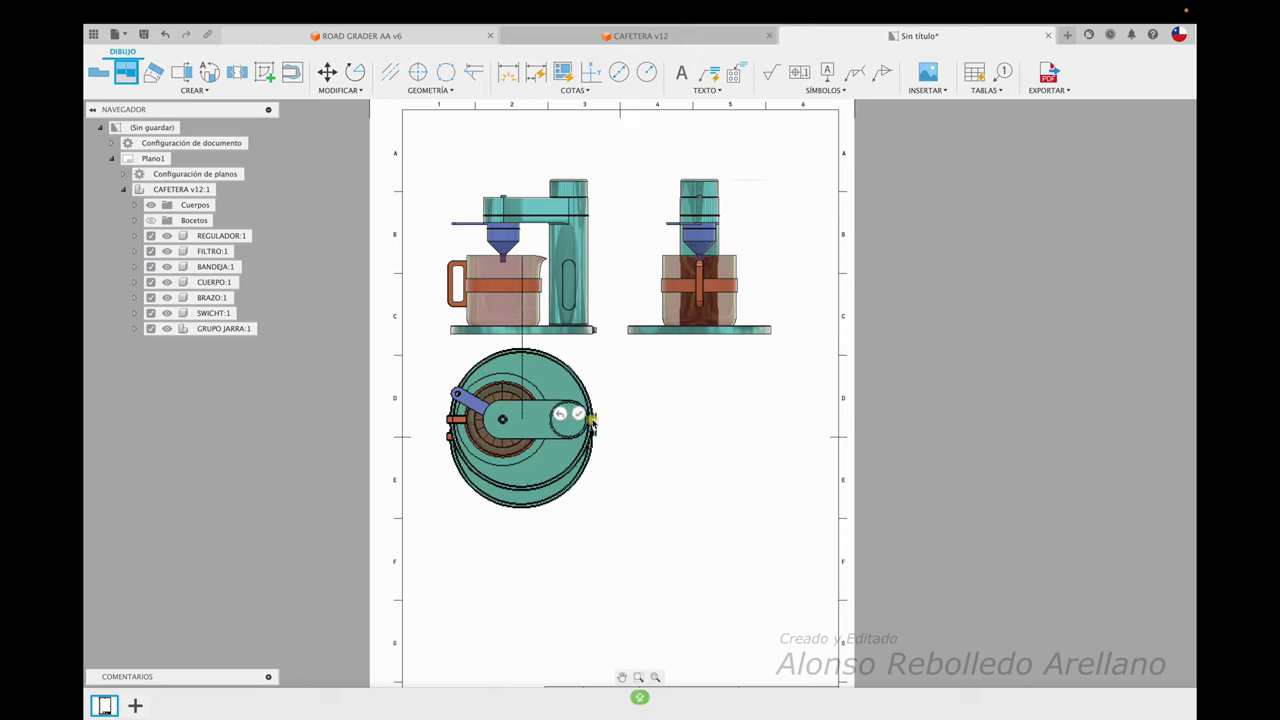
click(586, 422)
click(581, 418)
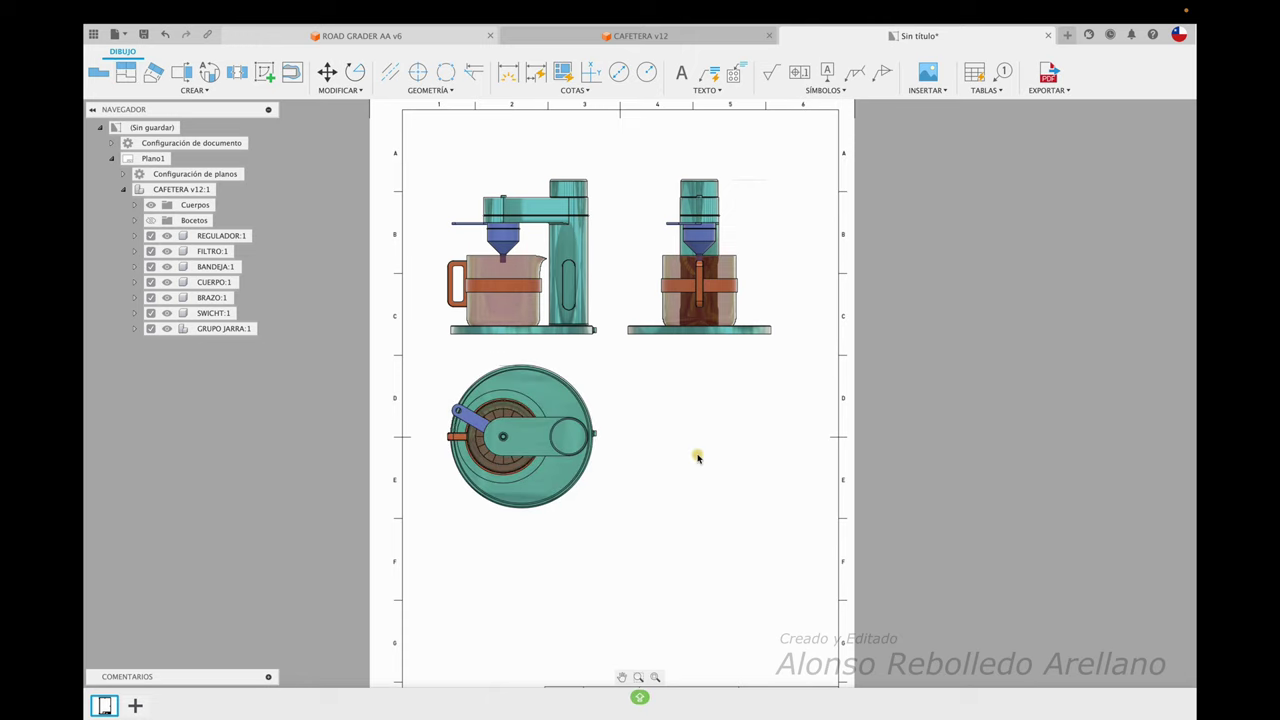
key(F6)
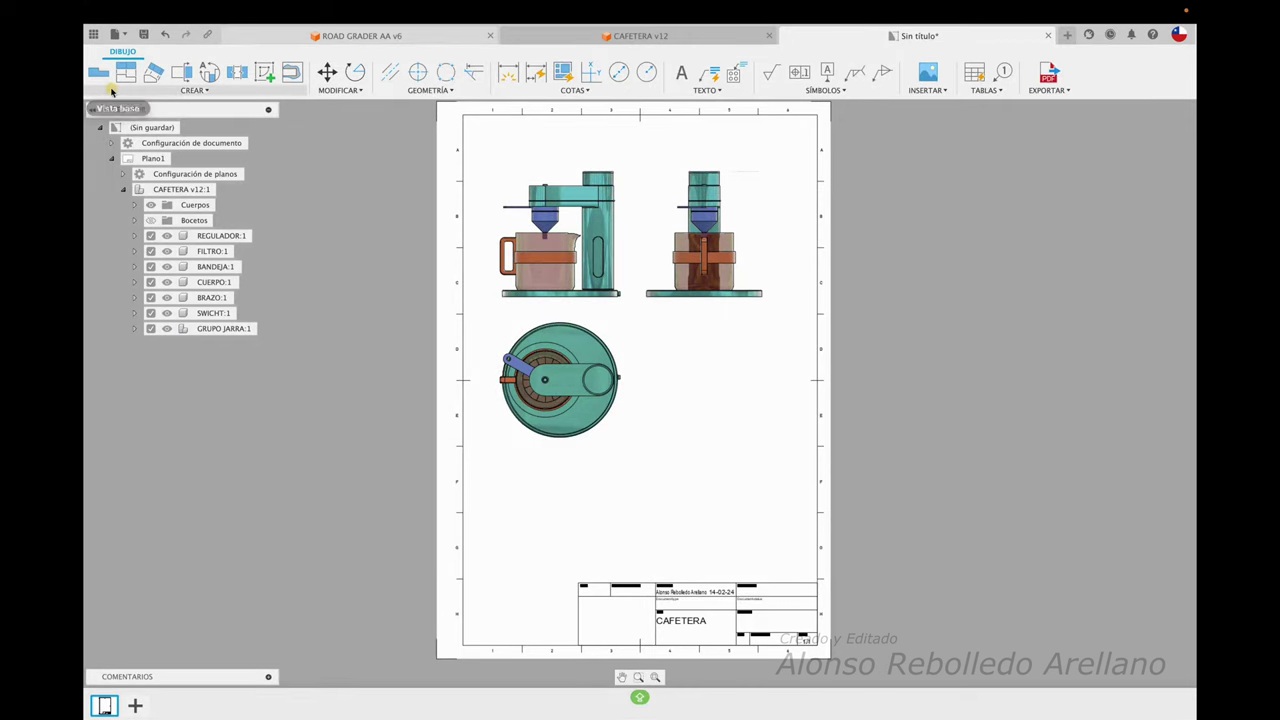
click(104, 76)
click(889, 213)
Step: Place a 1:10 pictorial base view oriented to saved view V2 beside the top view
click(1162, 147)
click(1167, 128)
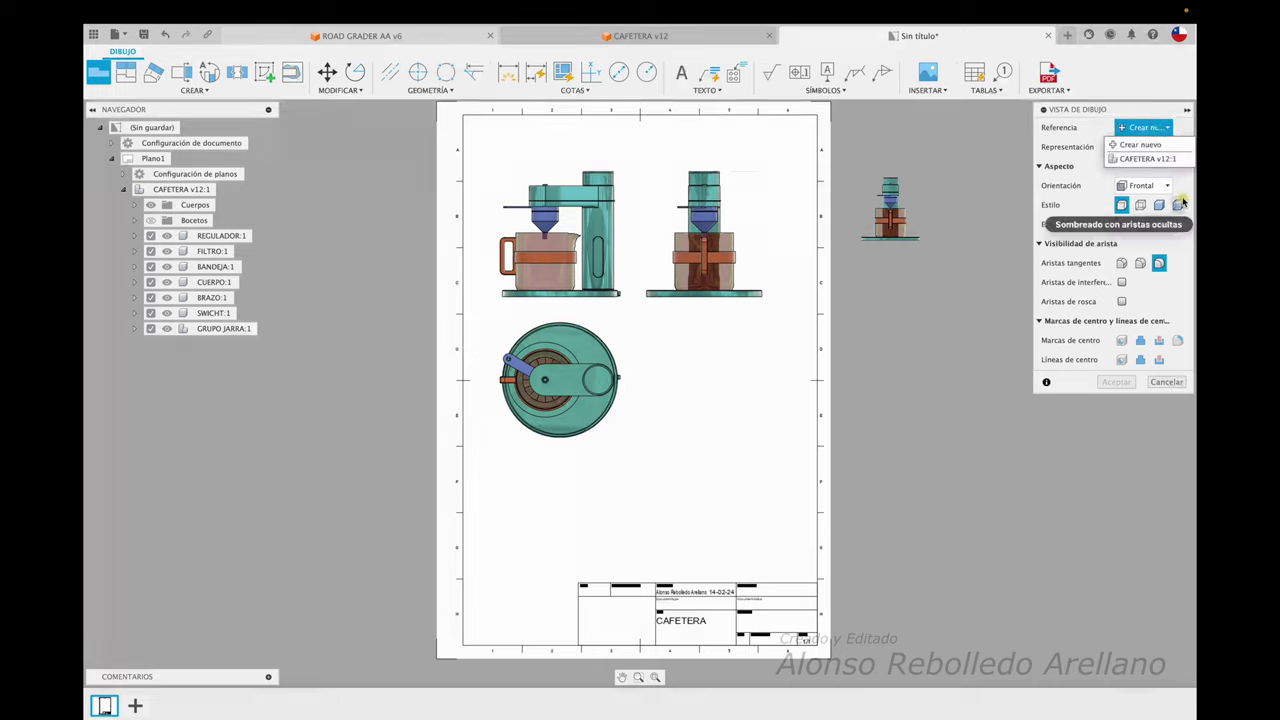
click(1186, 176)
click(1165, 185)
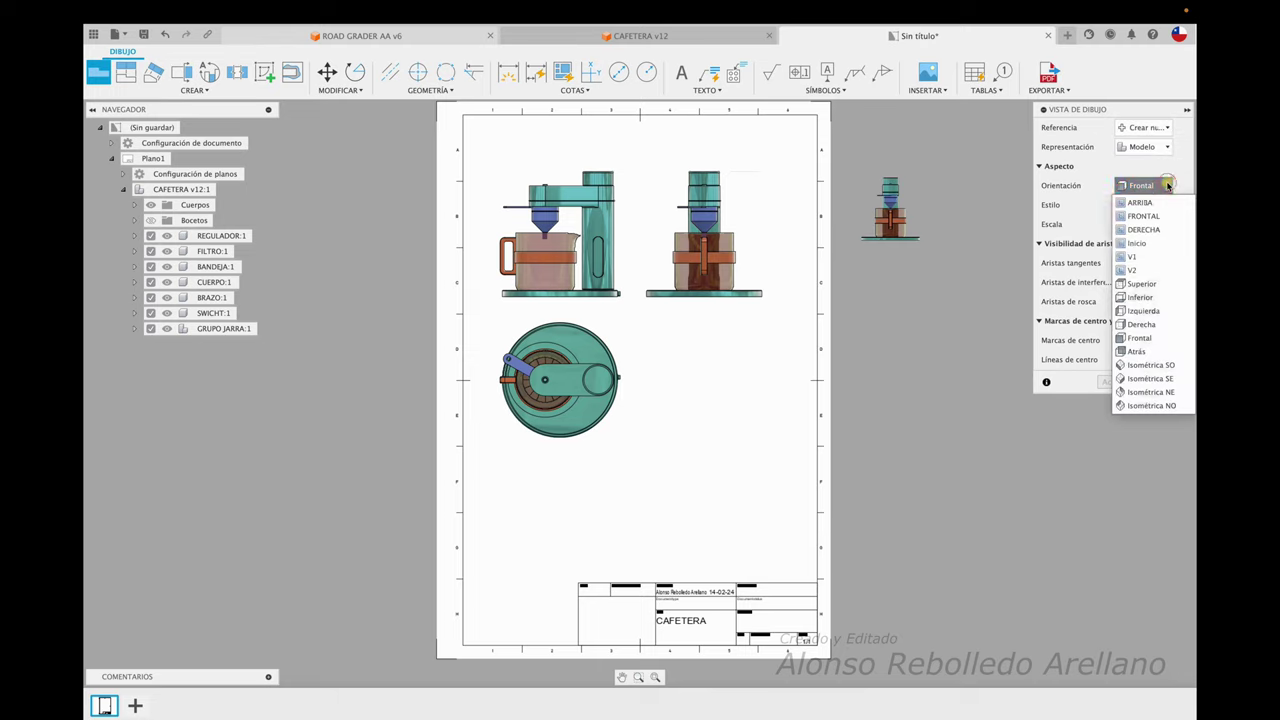
click(1133, 257)
click(706, 423)
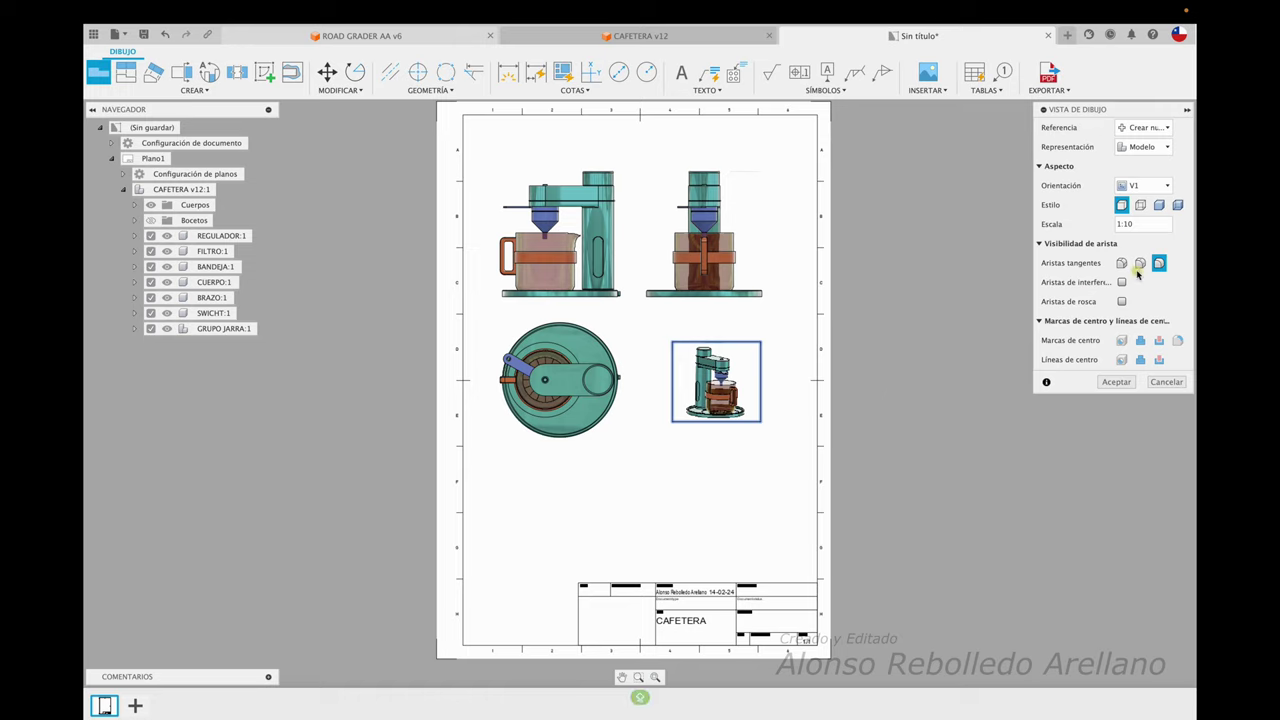
click(1166, 186)
click(1133, 271)
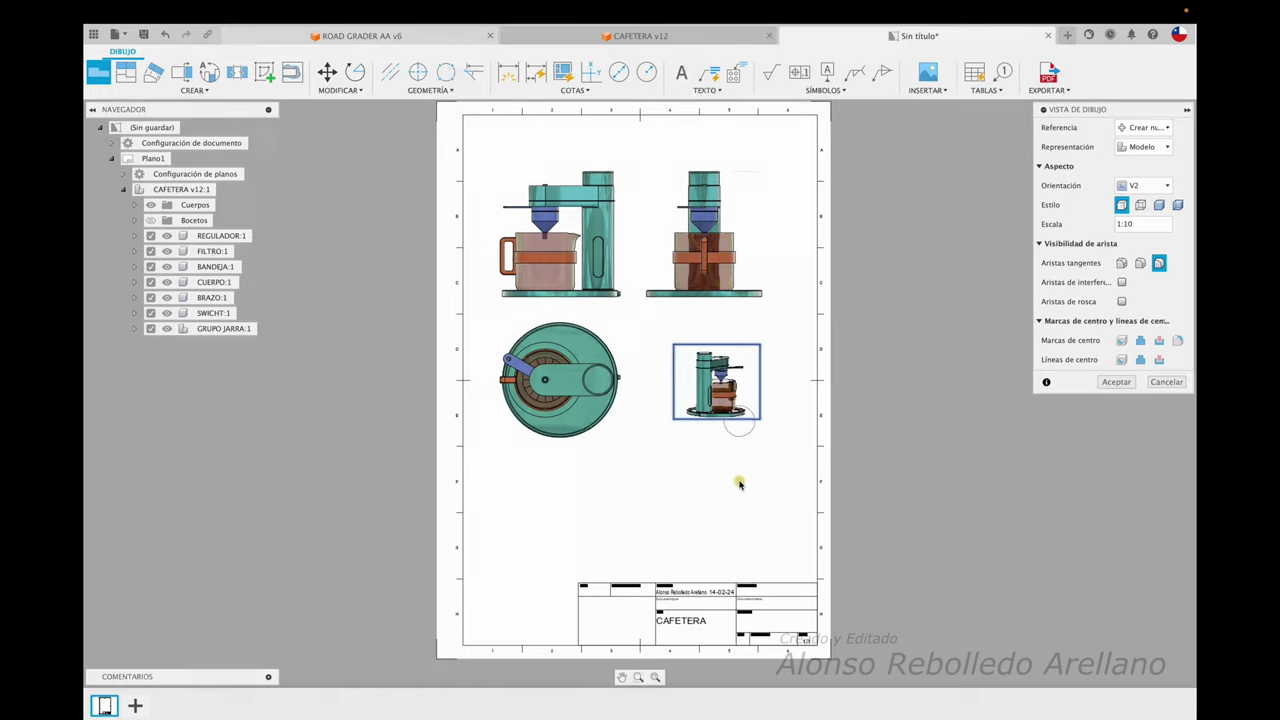
click(1116, 382)
double_click(735, 419)
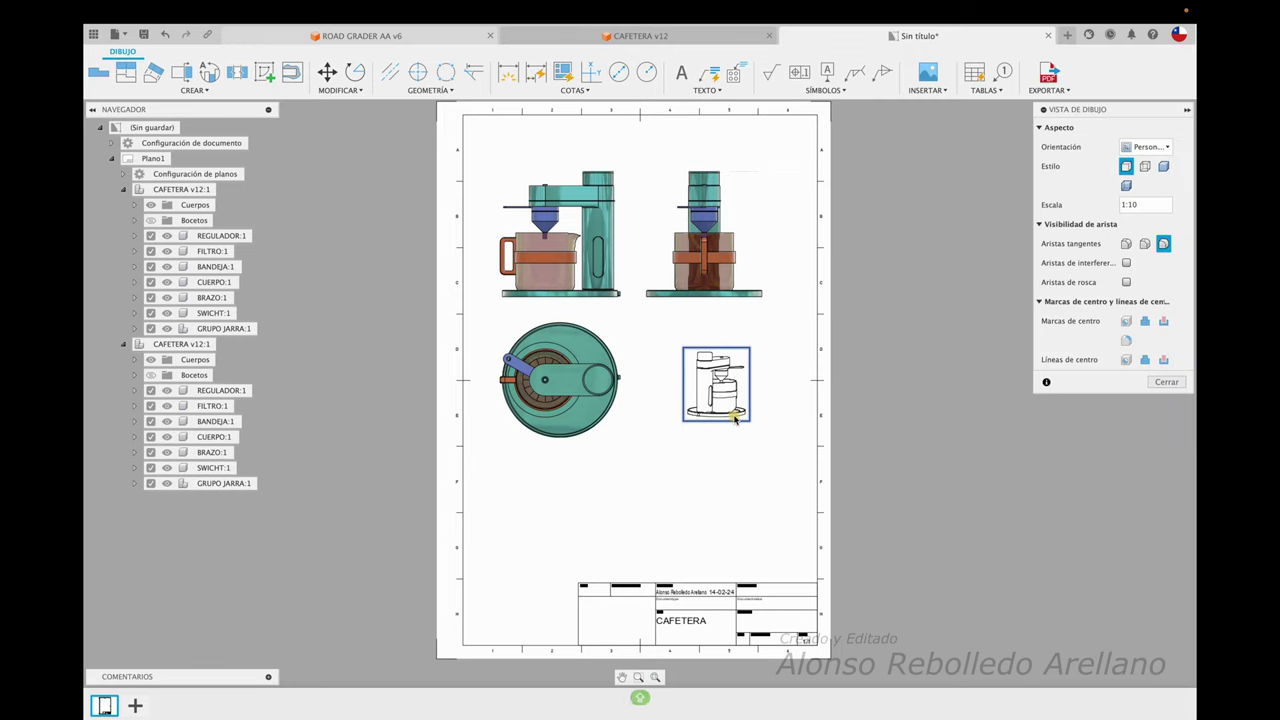
click(1145, 147)
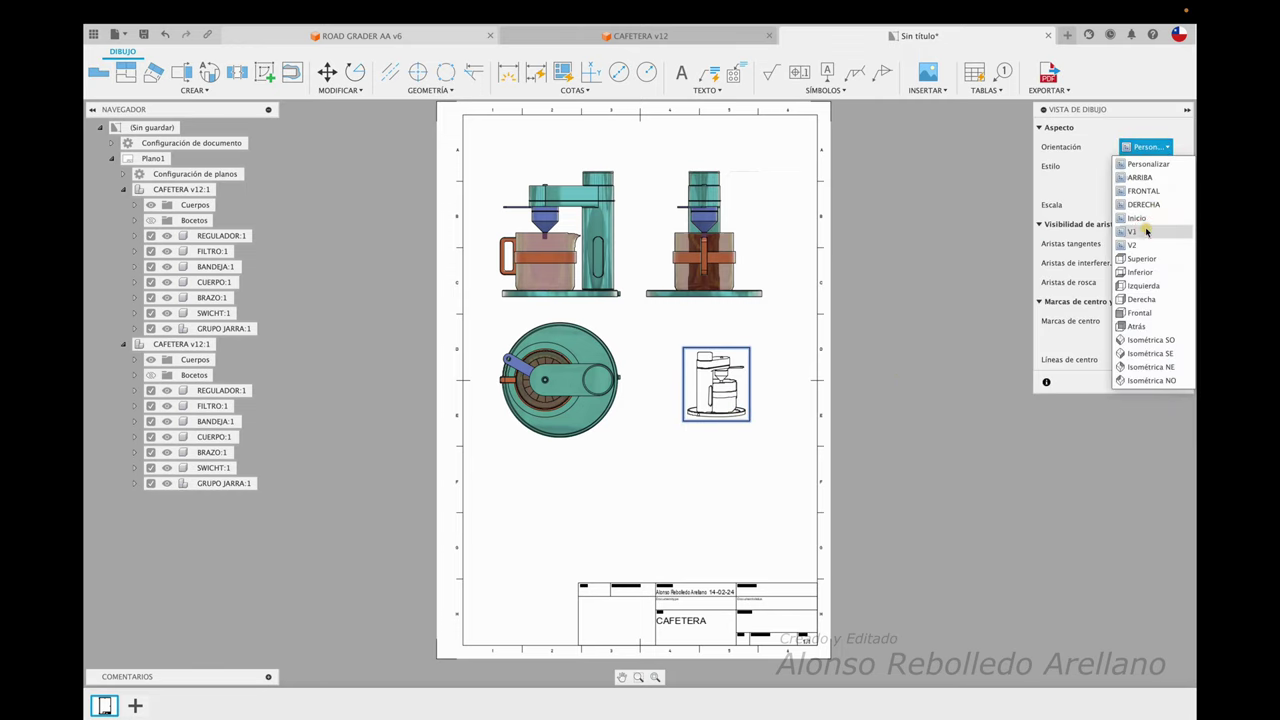
Step: Switch the pictorial view to saved view V1, render it shaded, and enter ':5' as its scale
click(1147, 231)
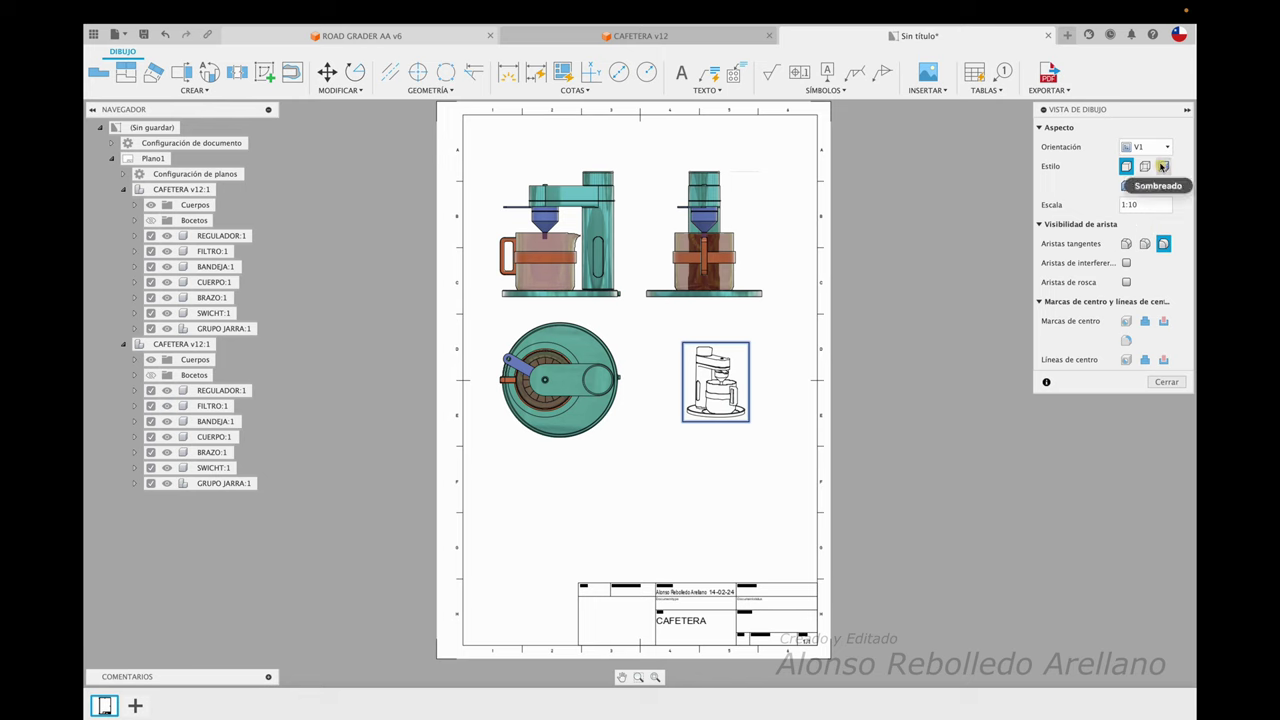
click(1163, 166)
click(1139, 226)
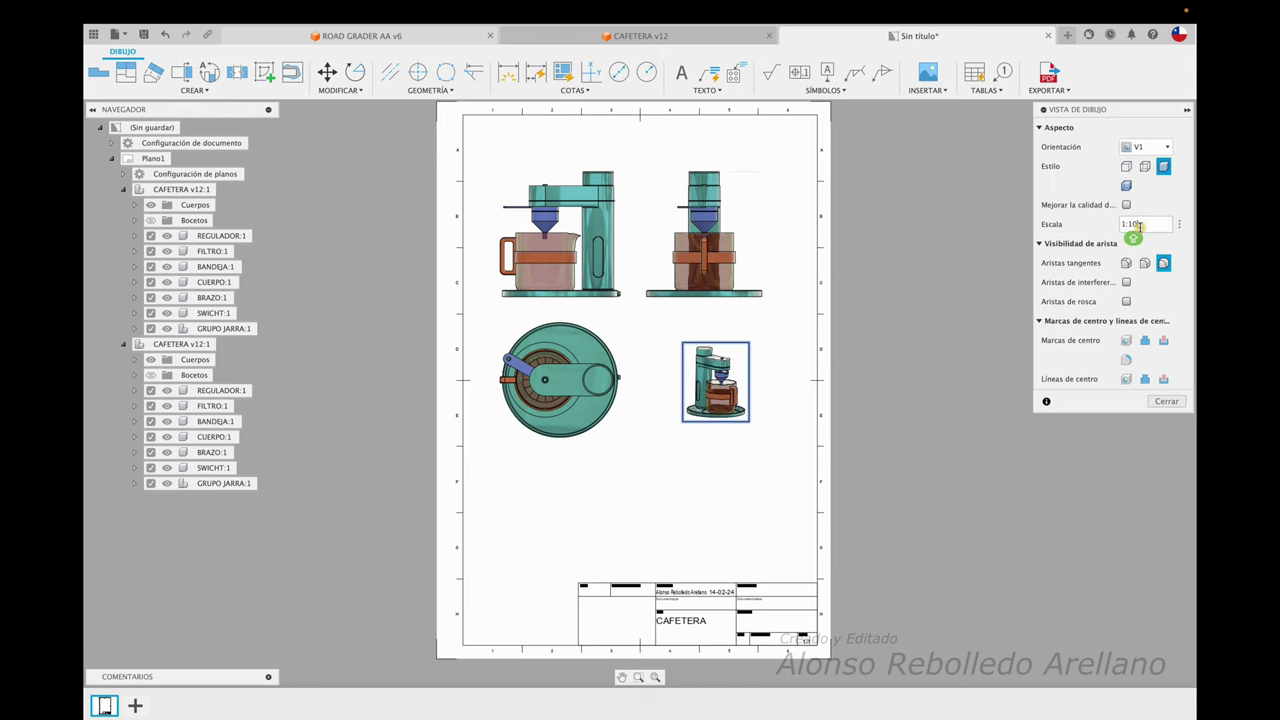
key(BackSpace)
key(BackSpace)
text(:5)
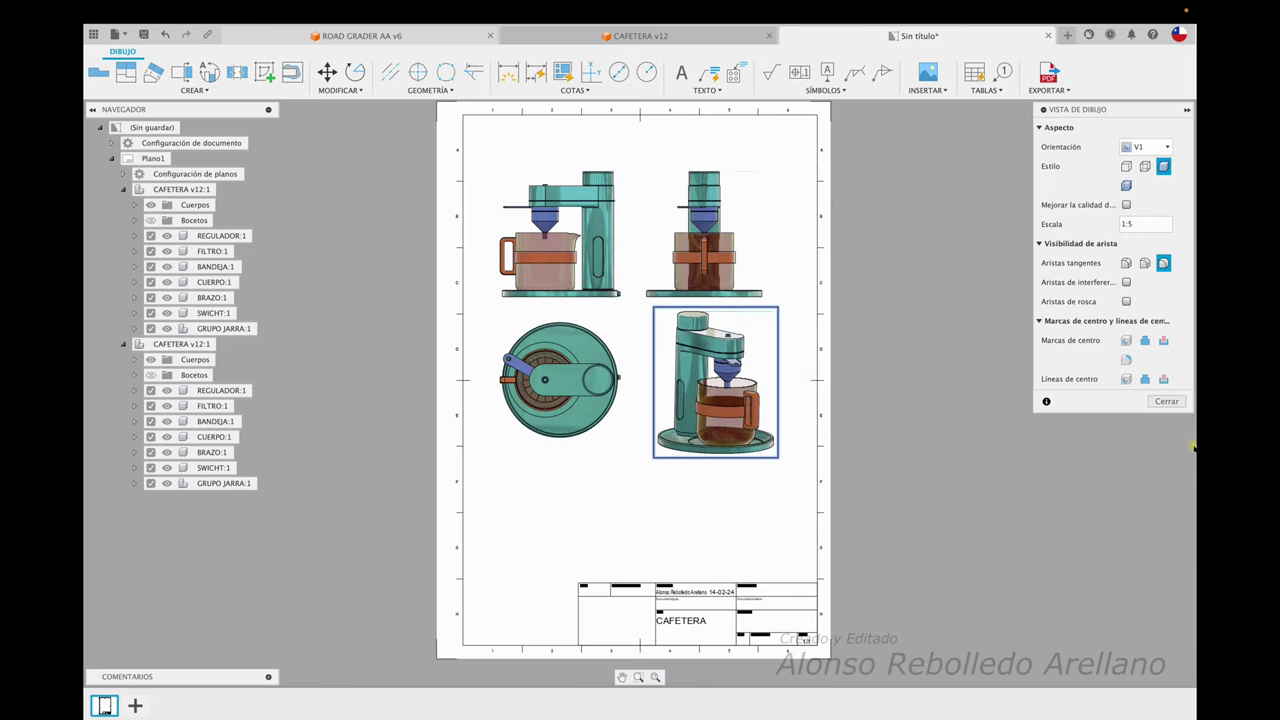
click(1176, 402)
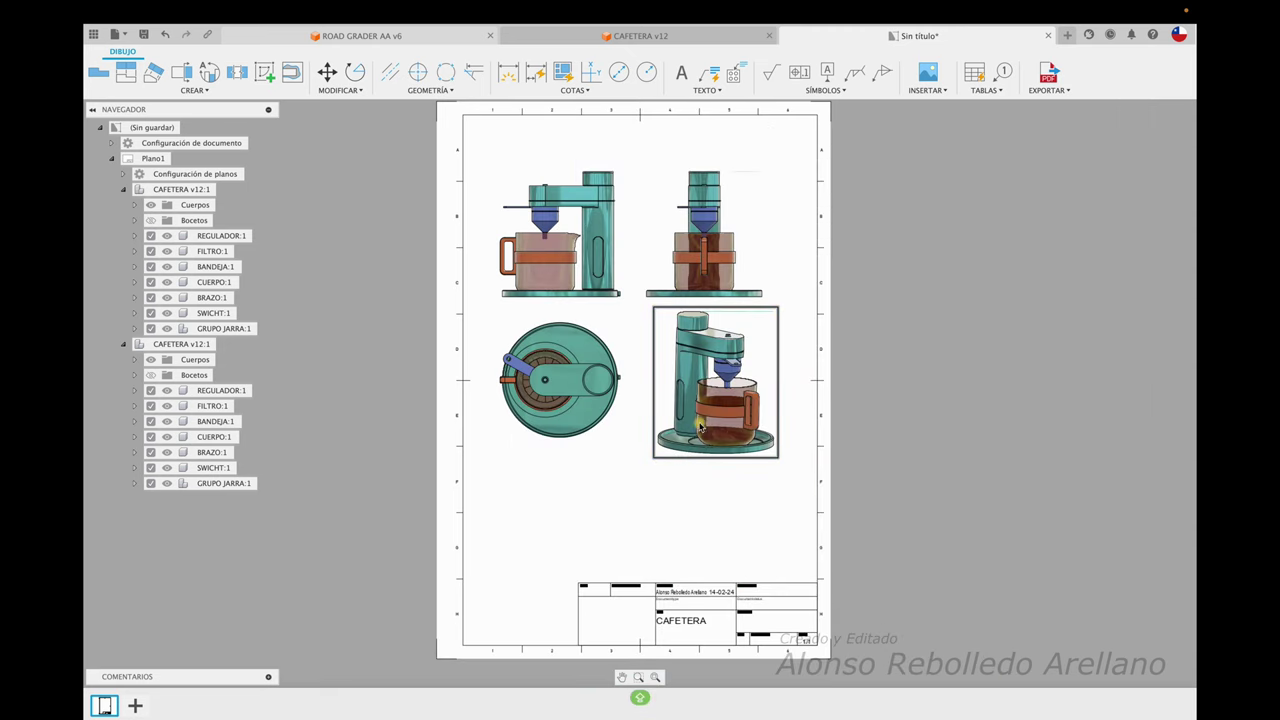
Step: Move the pictorial view up beside the round top view and apply the smaller scale
drag(703, 461, 713, 467)
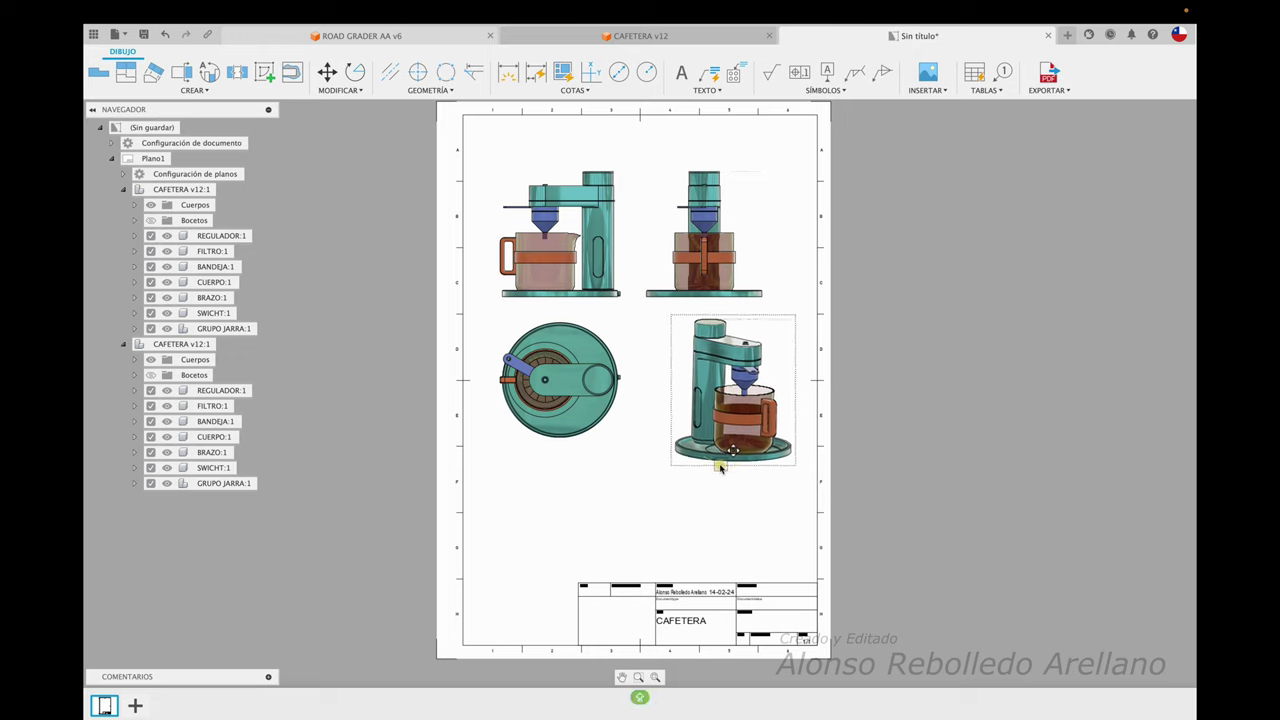
drag(614, 287, 618, 260)
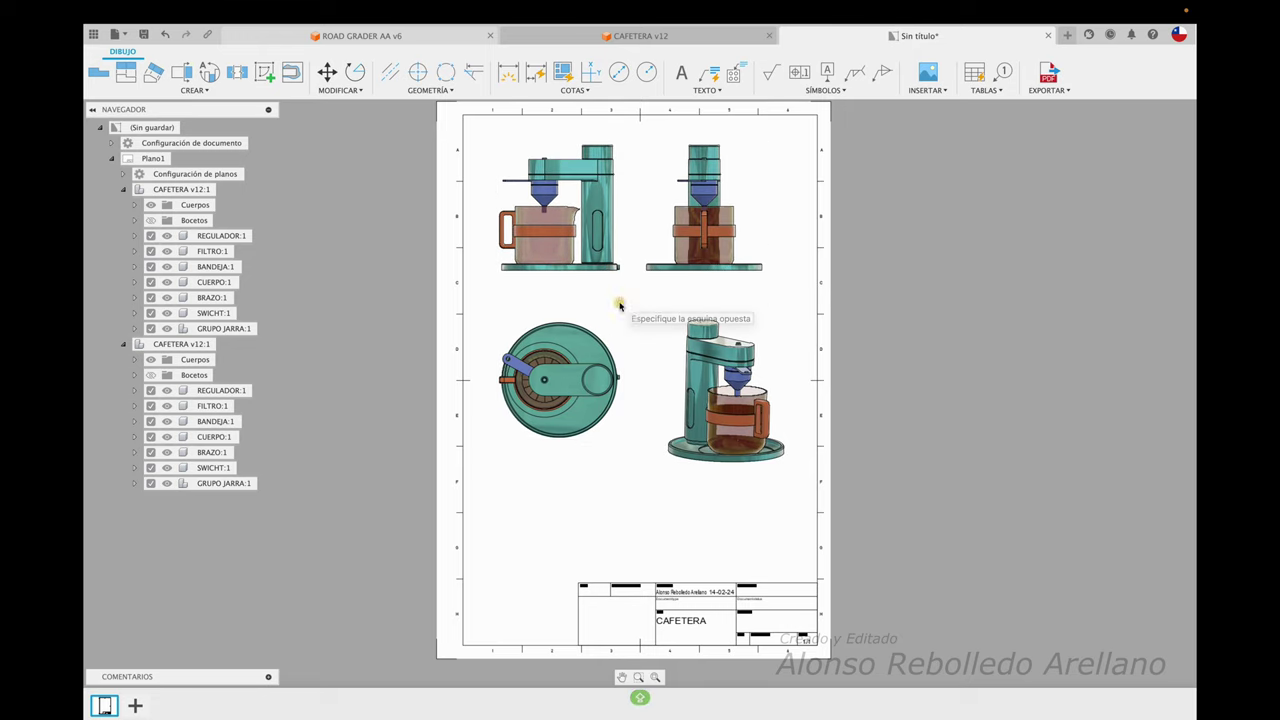
drag(713, 470, 717, 447)
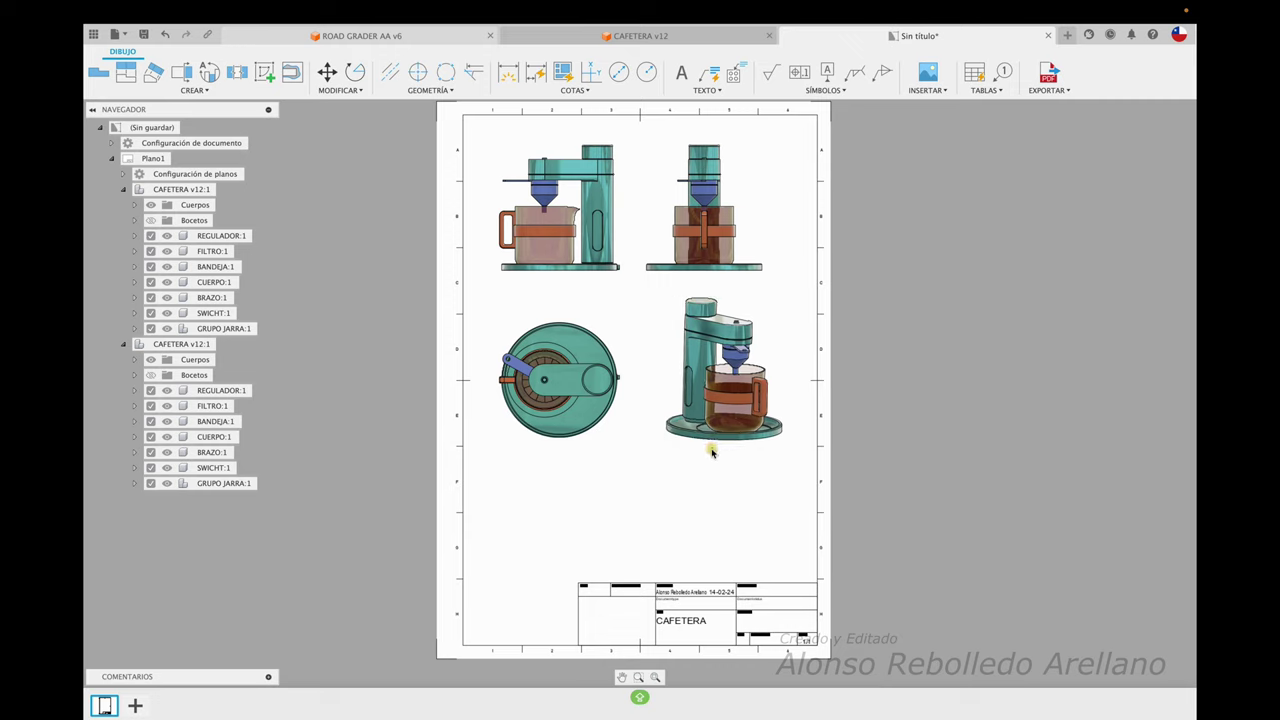
double_click(717, 447)
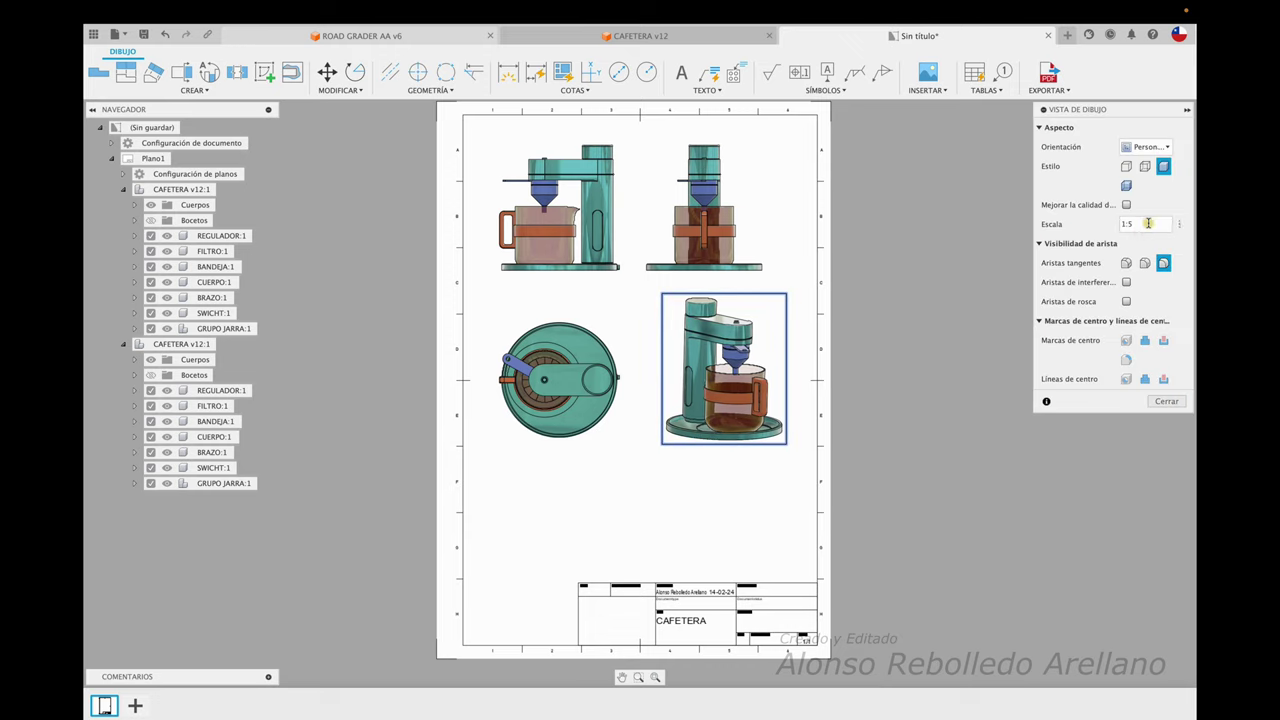
key(Return)
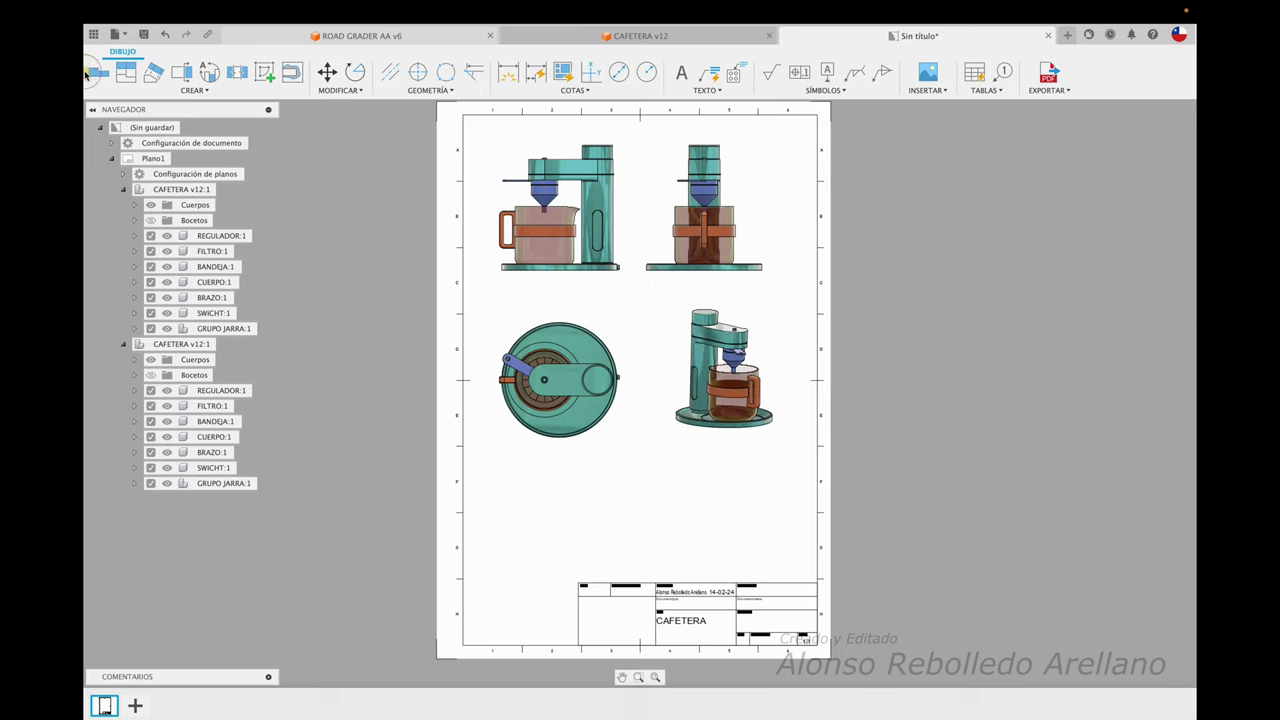
click(97, 72)
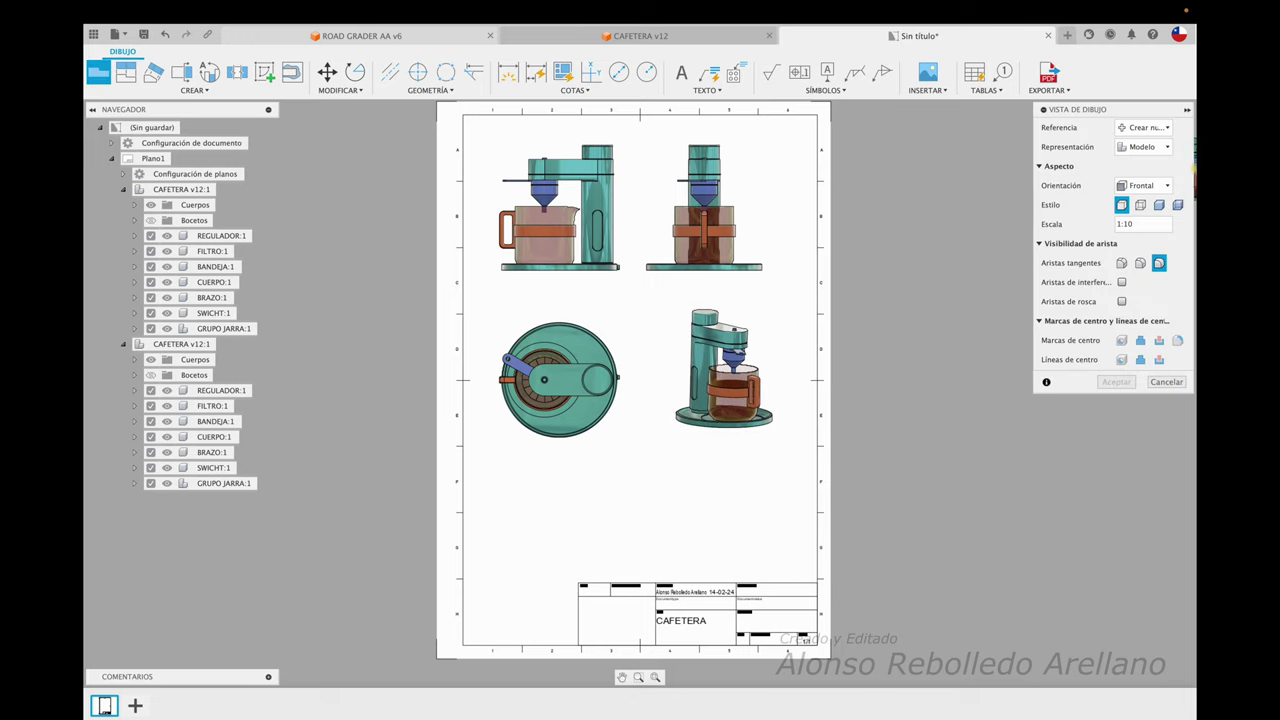
Step: Add a V2 base view at scale 1:6 below the first pictorial view
click(1151, 184)
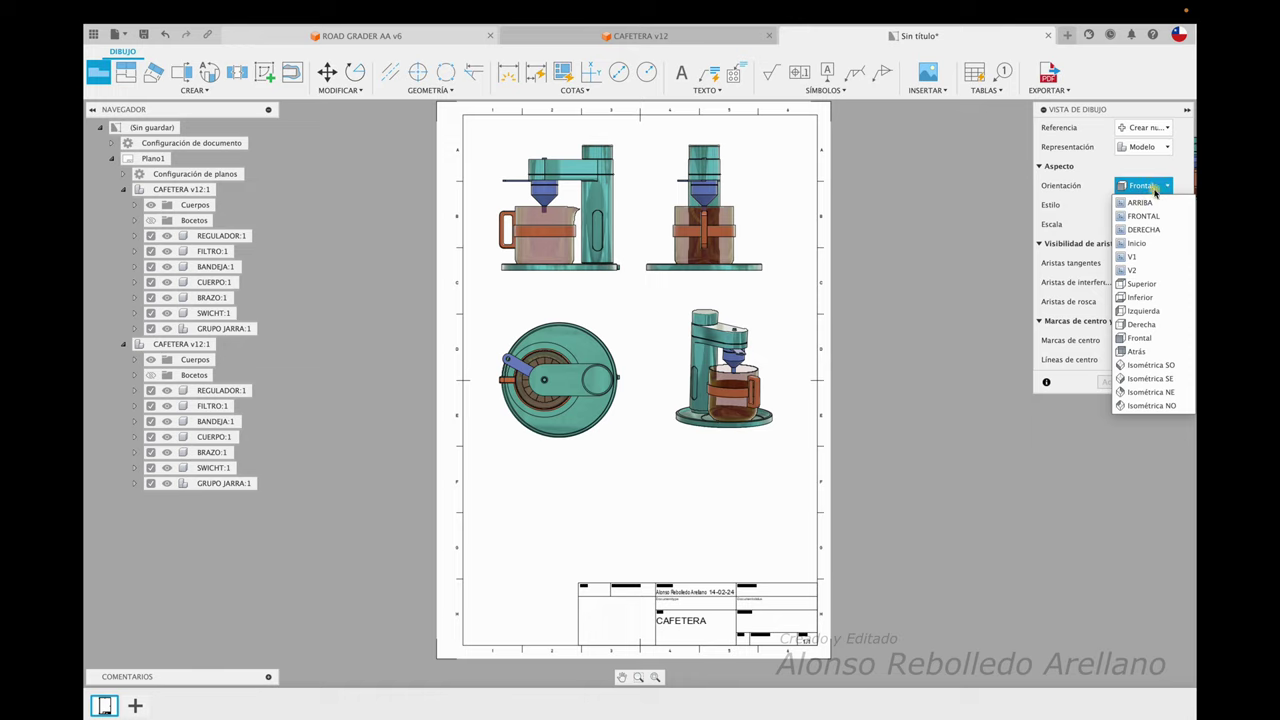
click(1137, 274)
click(736, 500)
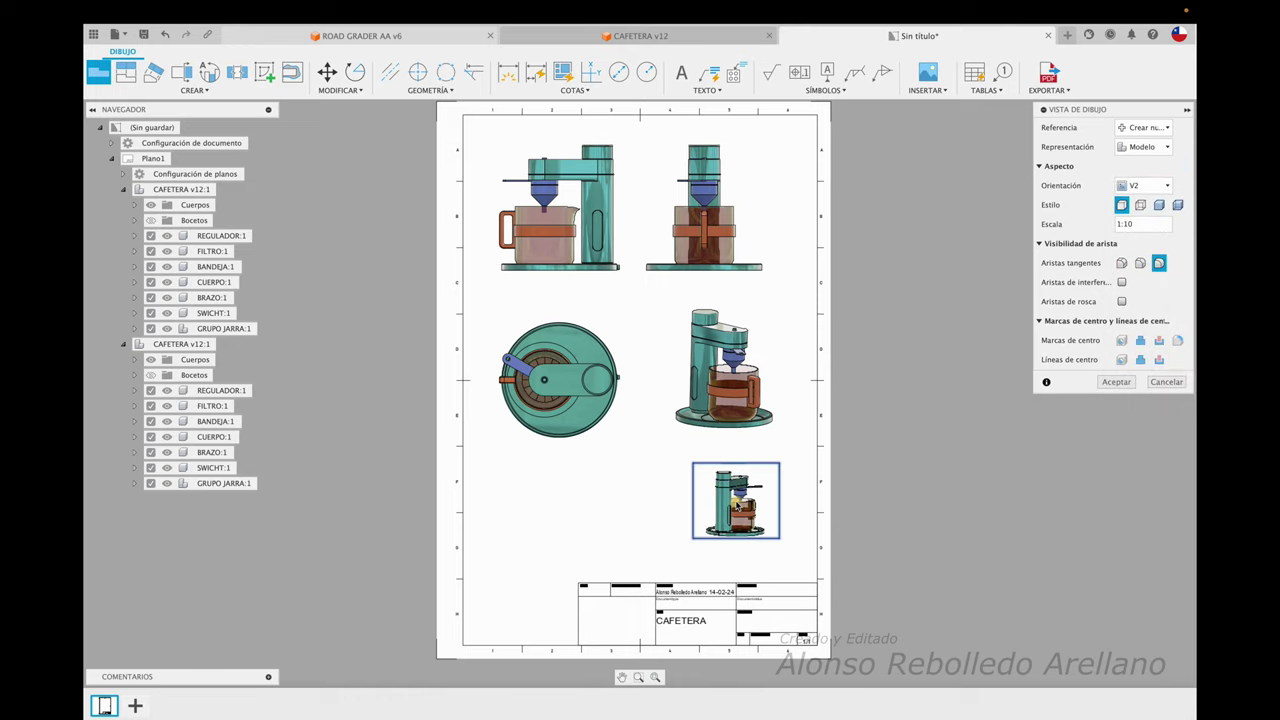
click(1141, 224)
key(BackSpace)
key(BackSpace)
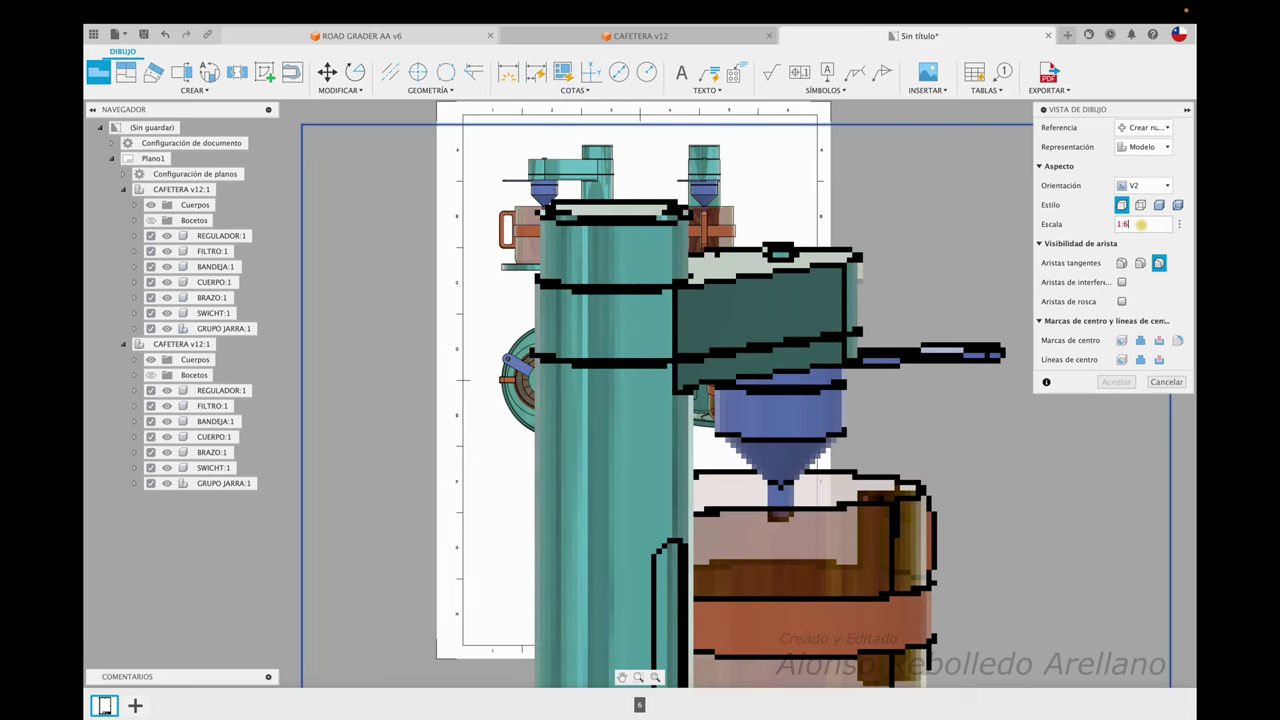
text(6)
click(1116, 381)
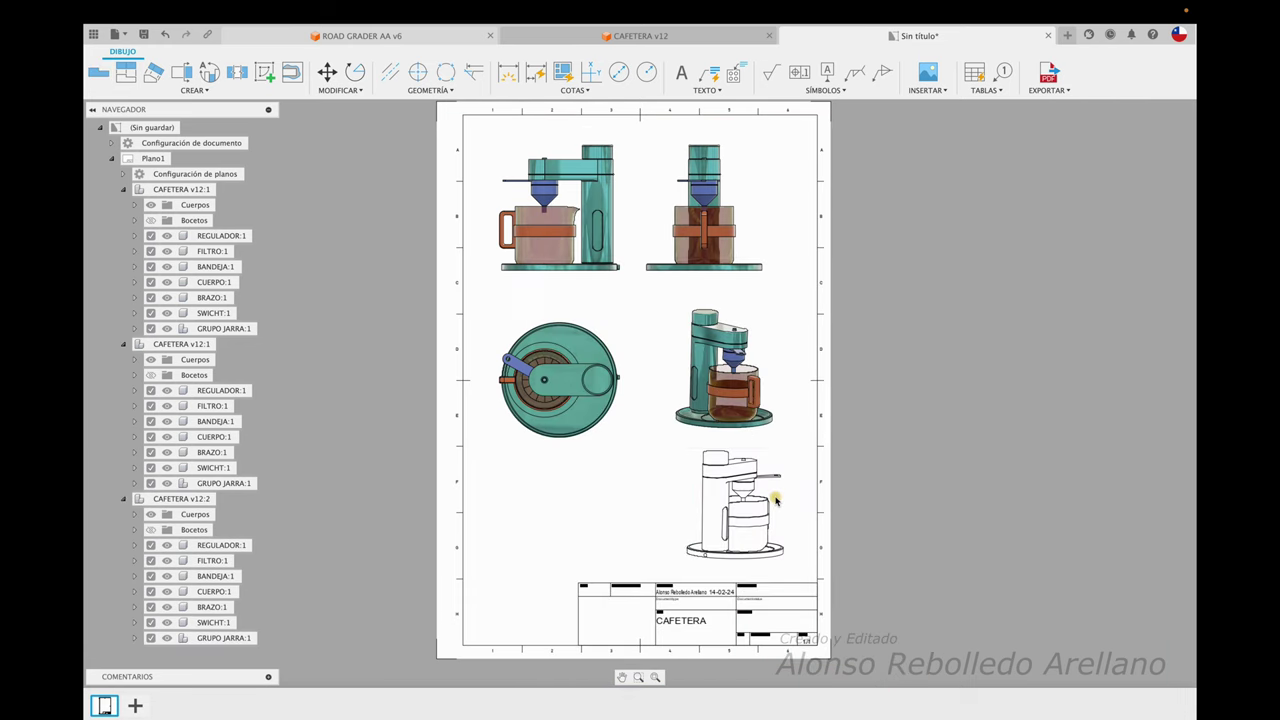
Step: Render the new V2 view shaded with adjusted tangent edges, and realign the upper pictorial view
click(778, 502)
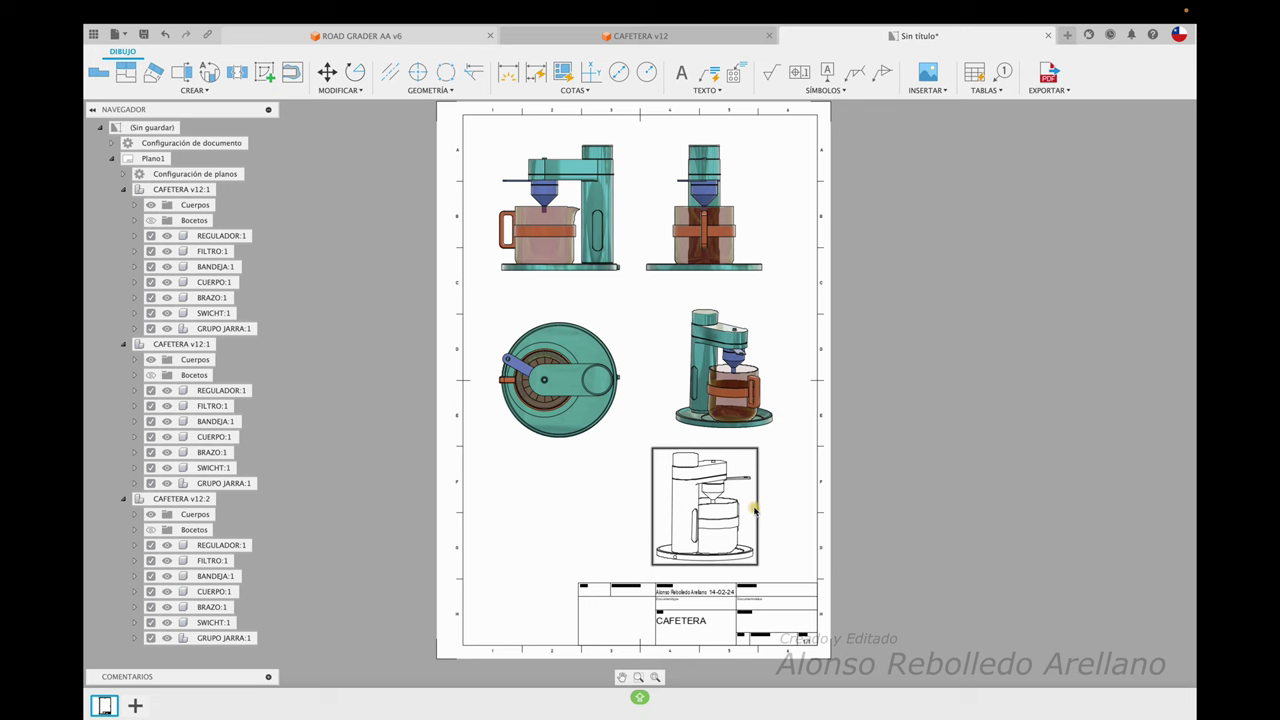
double_click(752, 518)
scroll(752, 518, up, 2)
click(1126, 243)
click(1165, 168)
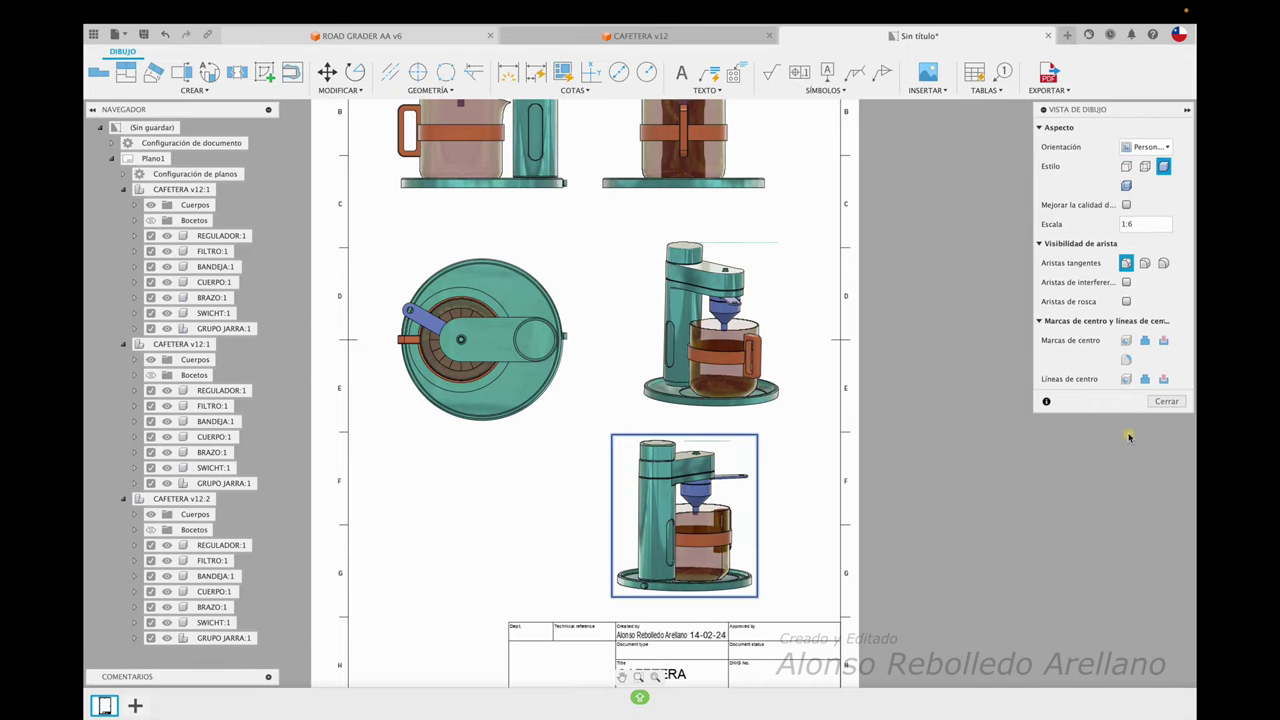
click(1166, 401)
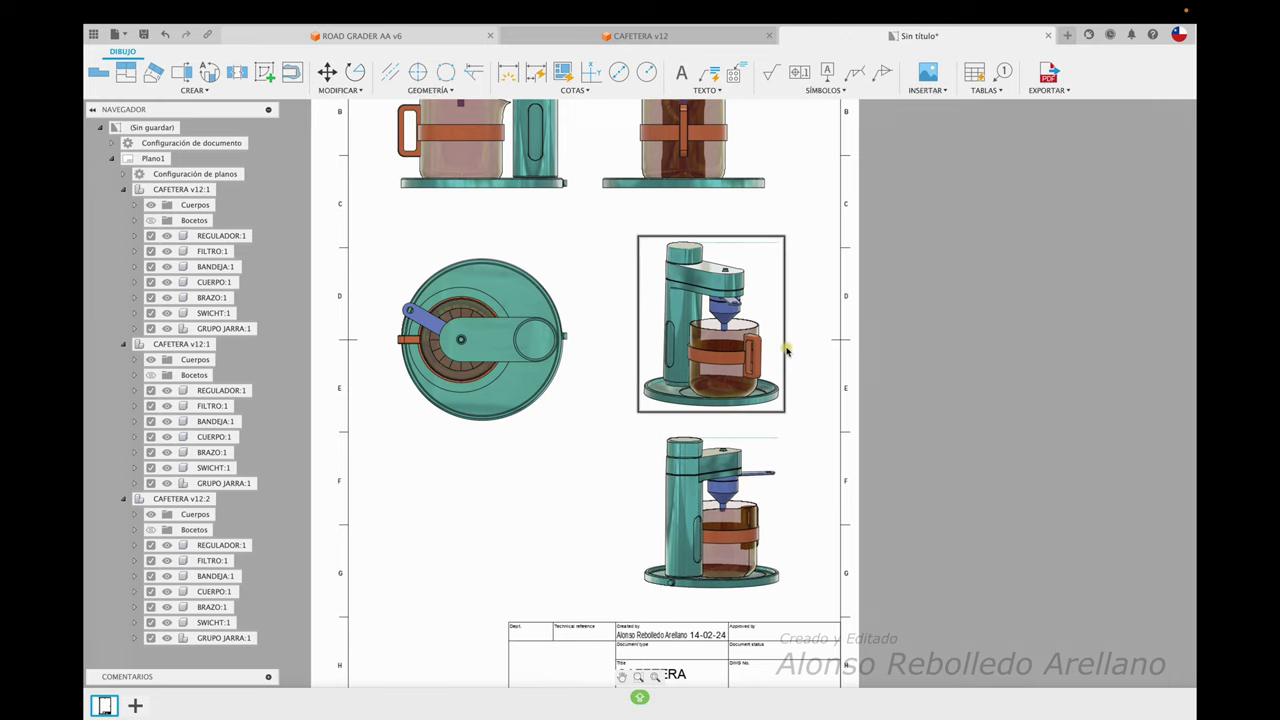
drag(787, 350, 780, 340)
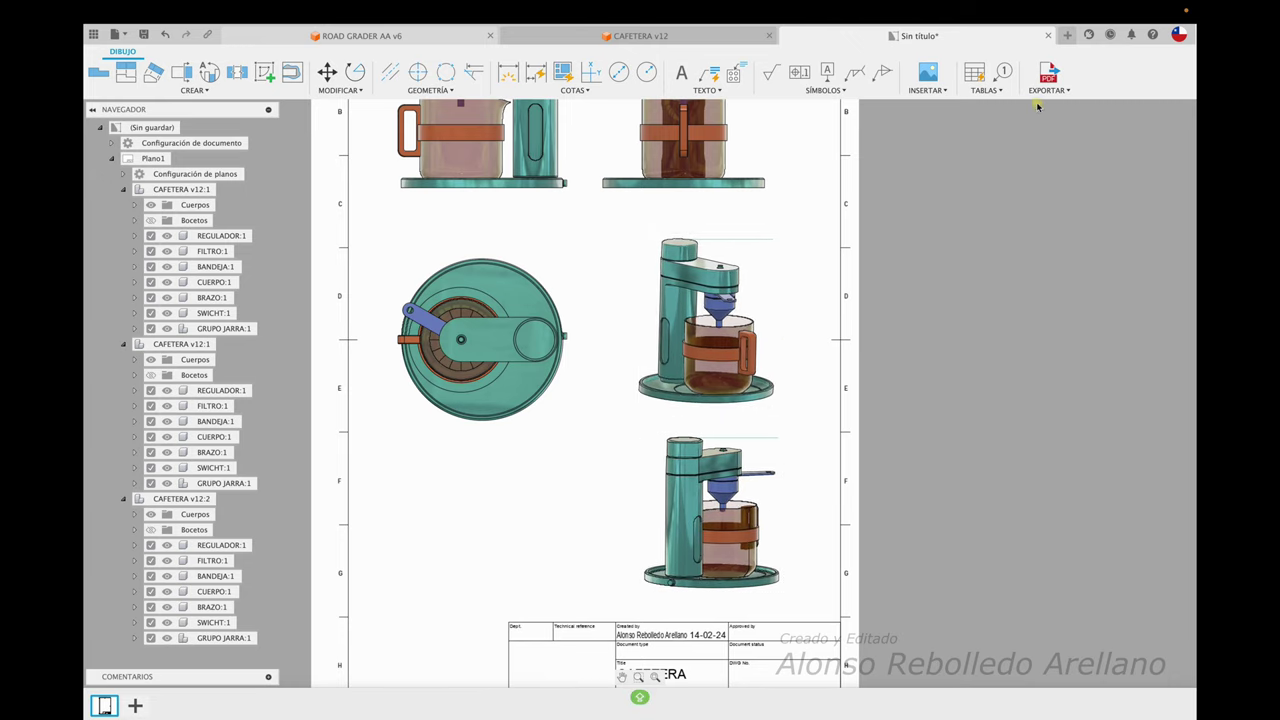
click(1048, 72)
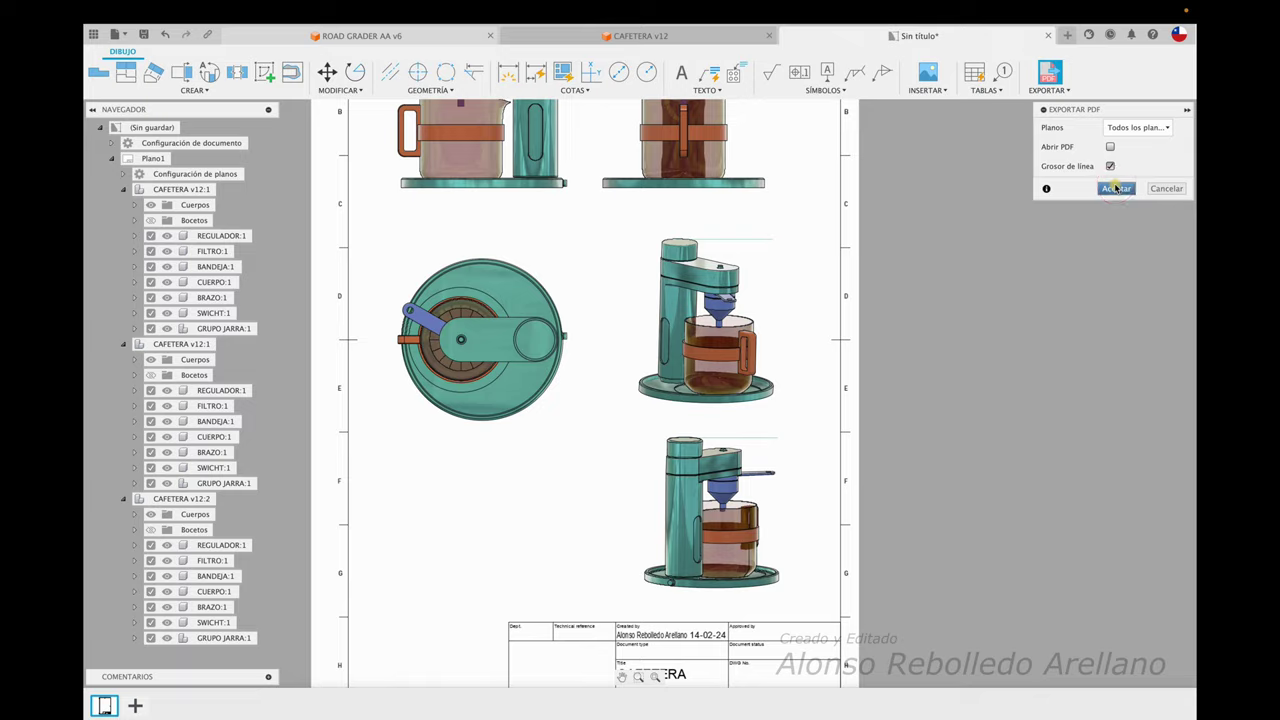
Step: Export the sheet as PDF to Downloads and open Sin título.pdf from the Dock's Downloads stack
click(1117, 188)
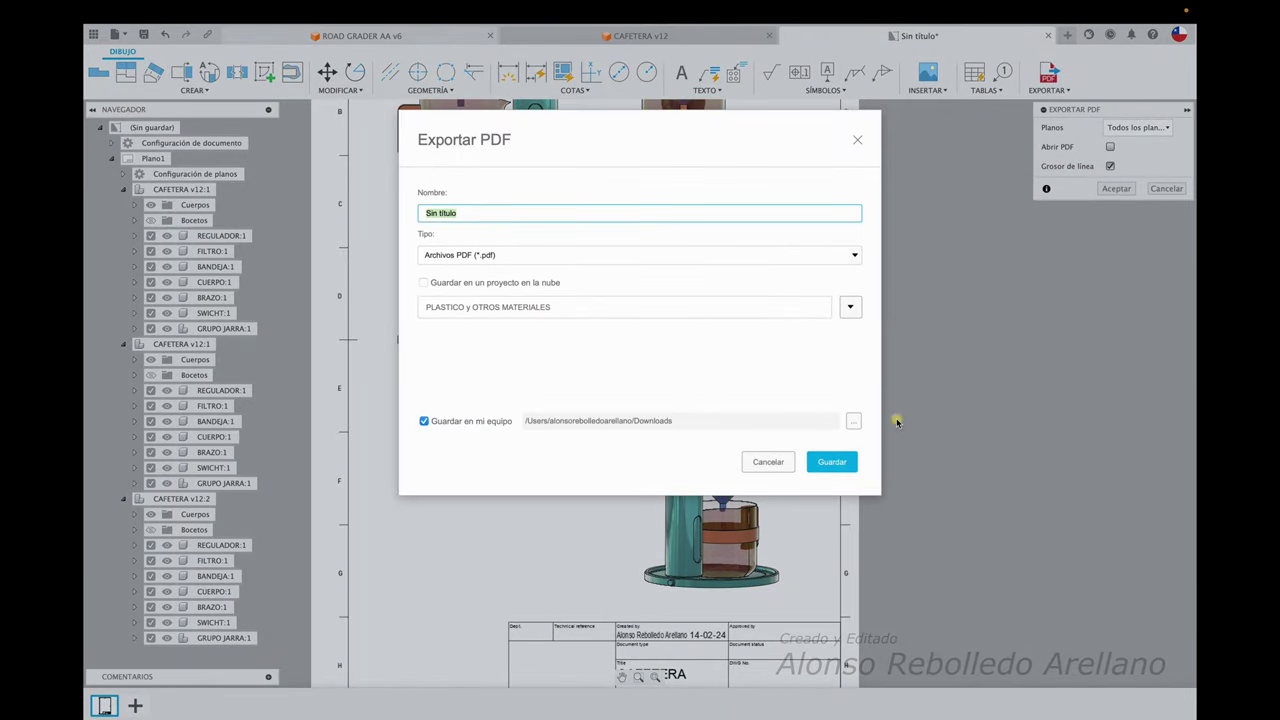
click(831, 461)
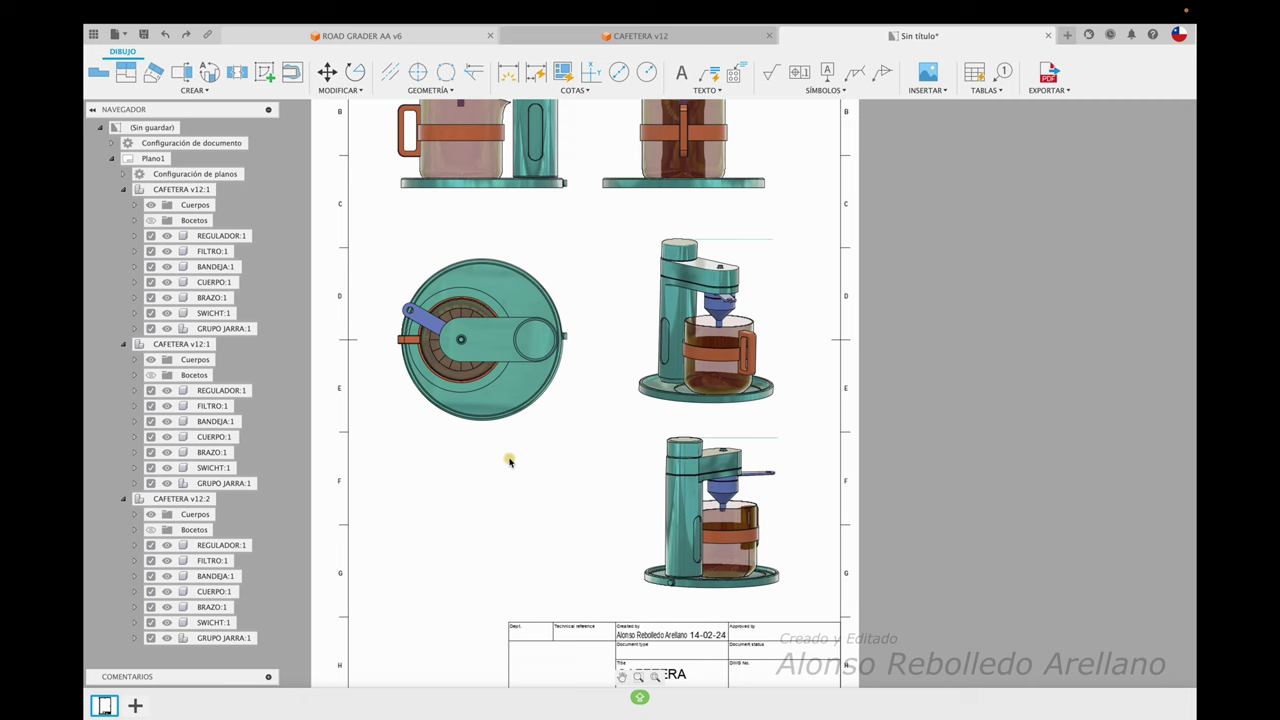
key(ctrl+Up)
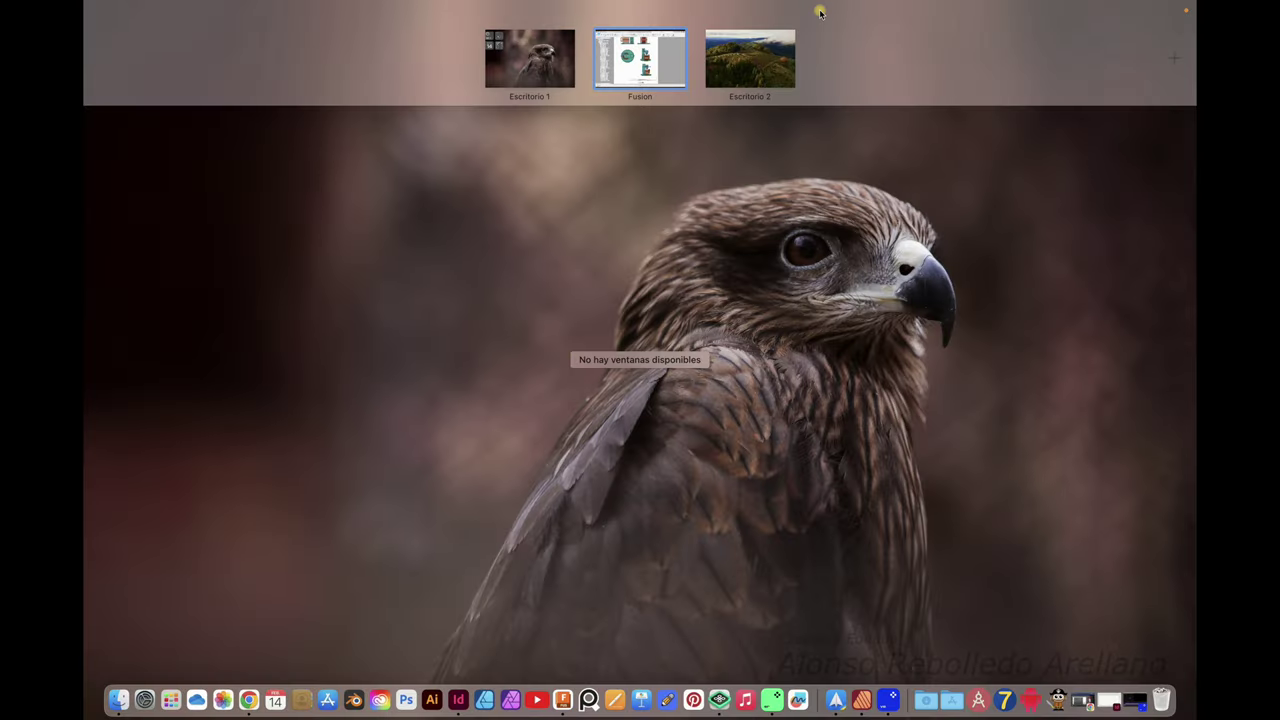
click(573, 65)
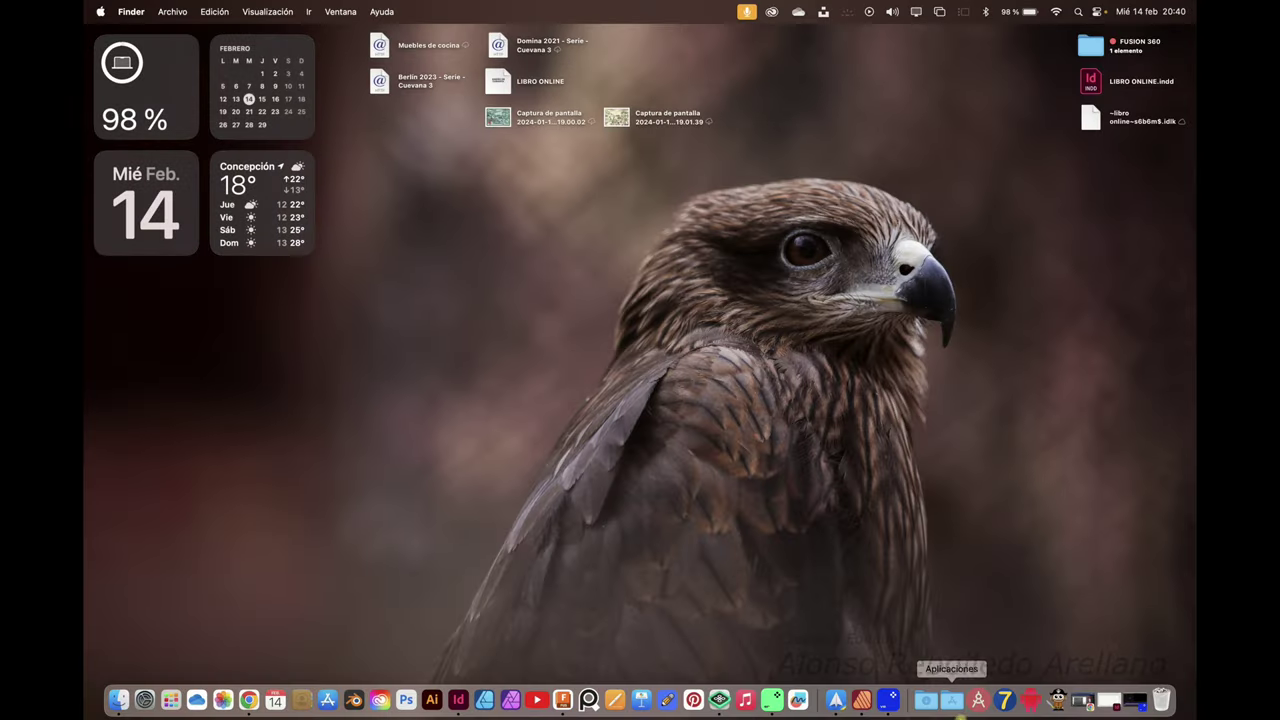
click(933, 698)
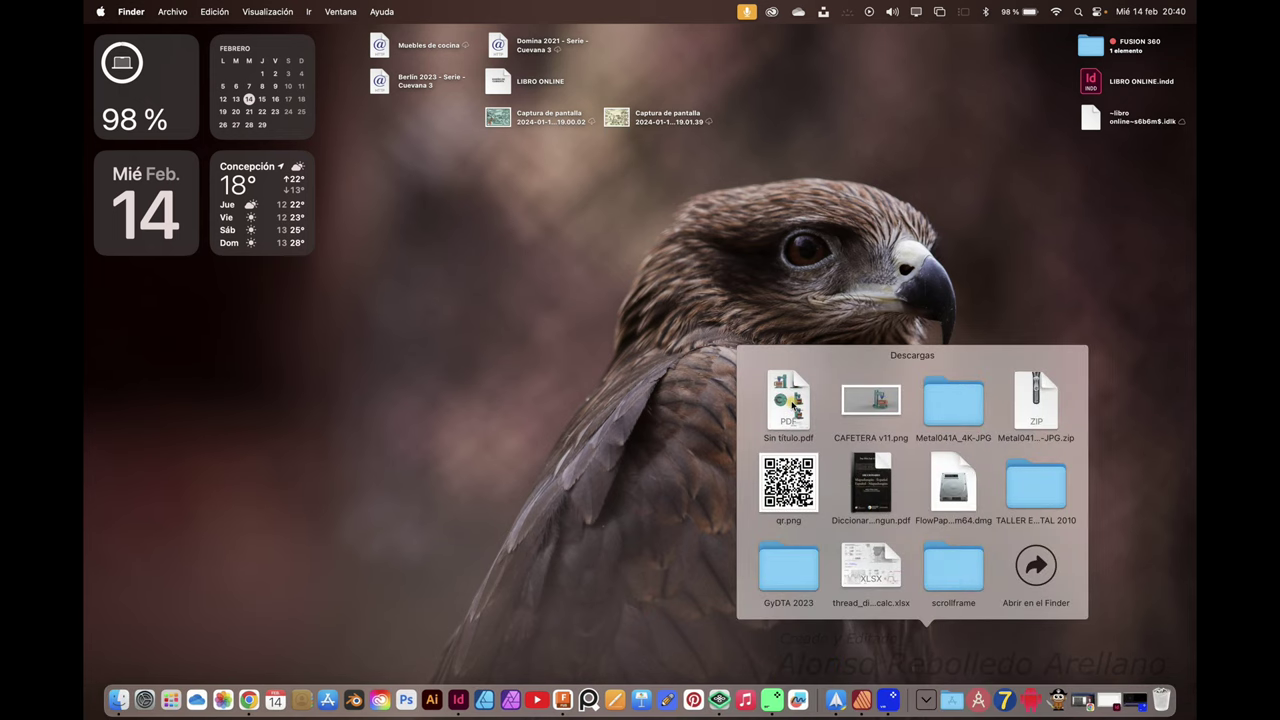
click(793, 404)
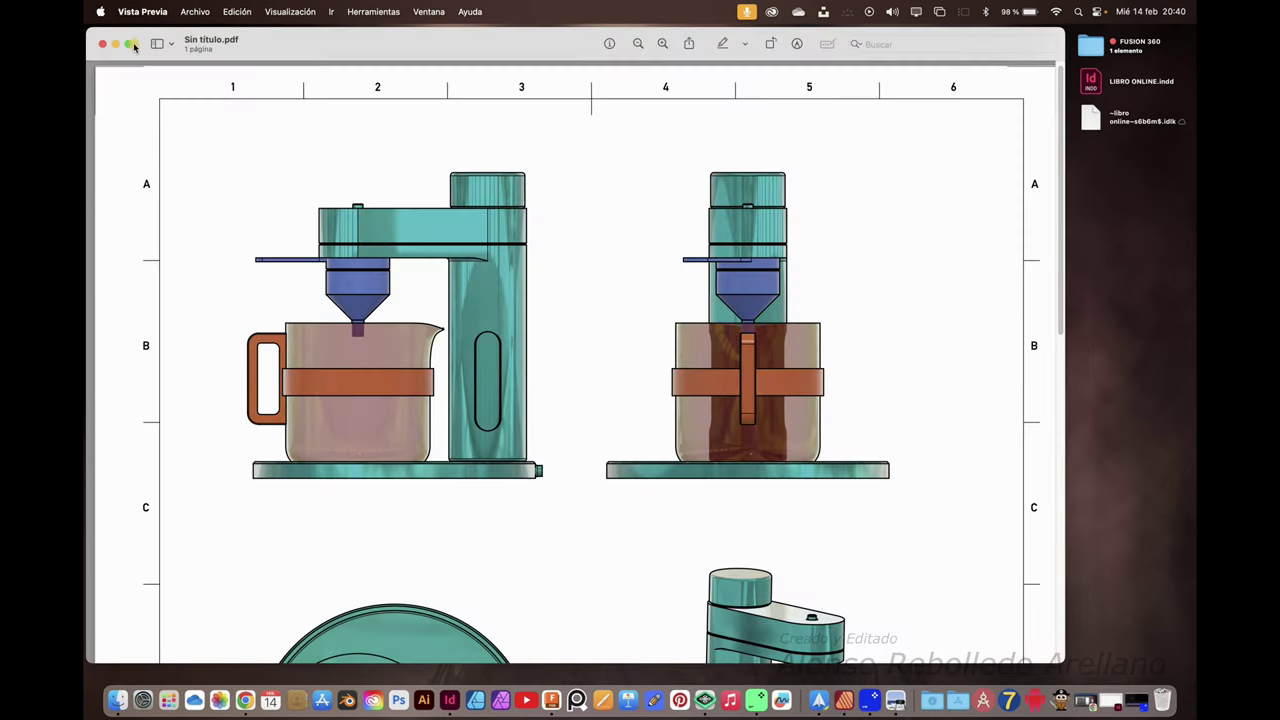
Step: Switch the Preview window showing Sin título.pdf to full screen
click(132, 44)
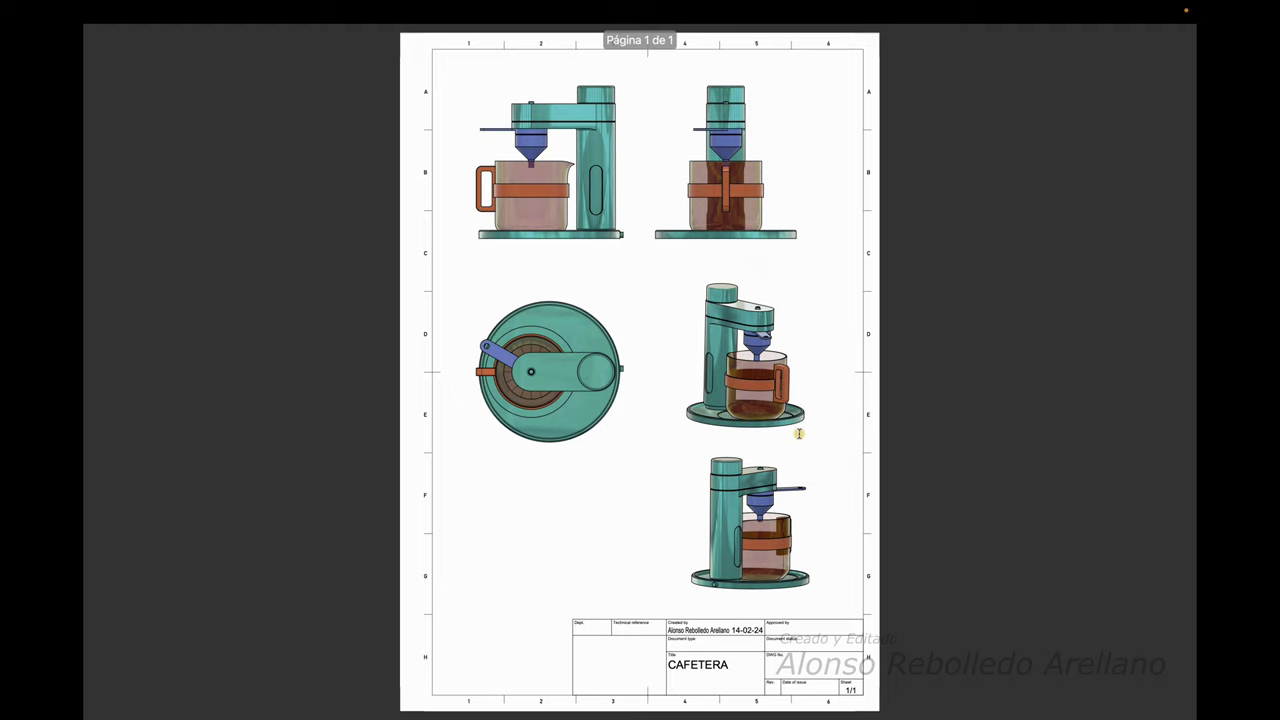